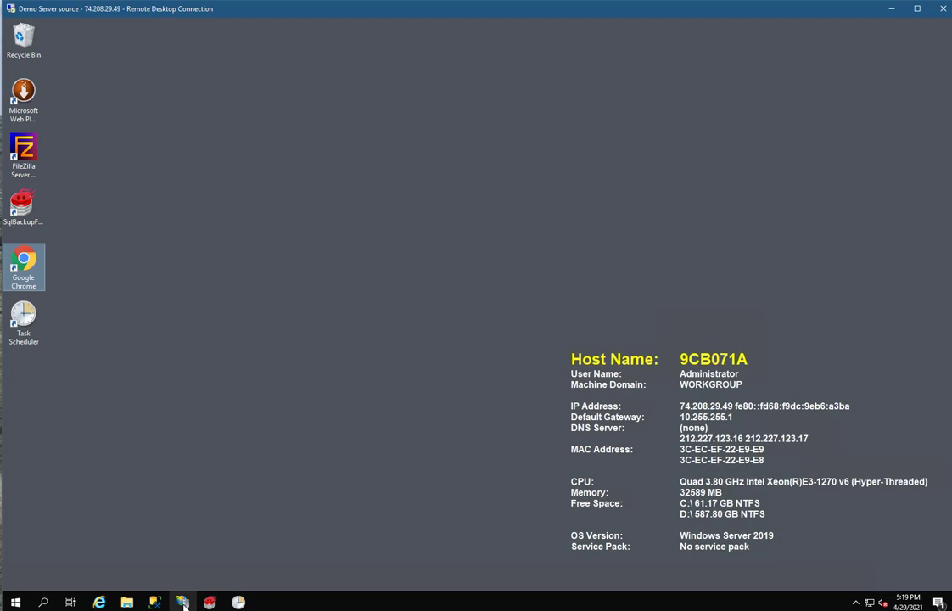
Bring up Internet Information Services (IIS) Manager to view its start page, and close it again
click(183, 603)
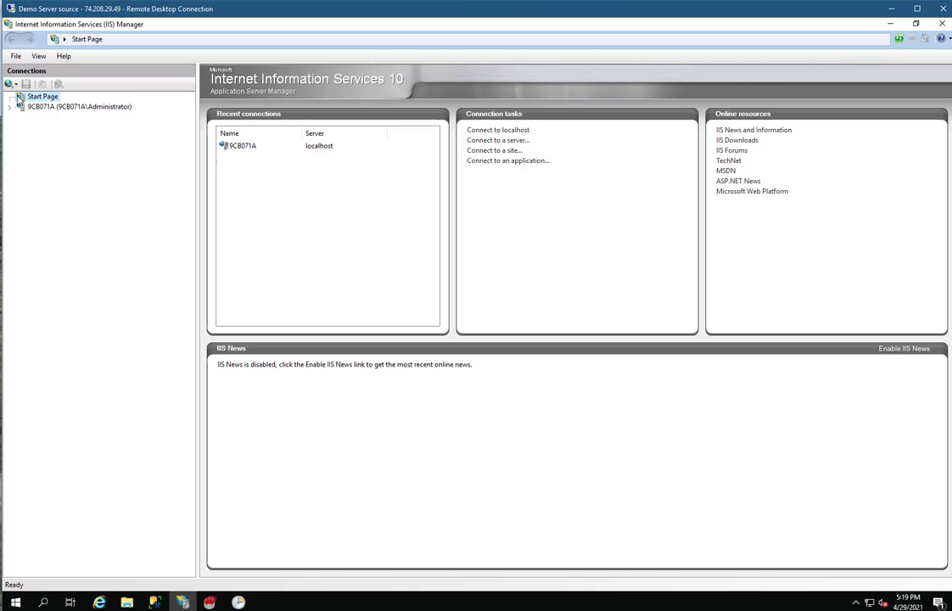
click(941, 25)
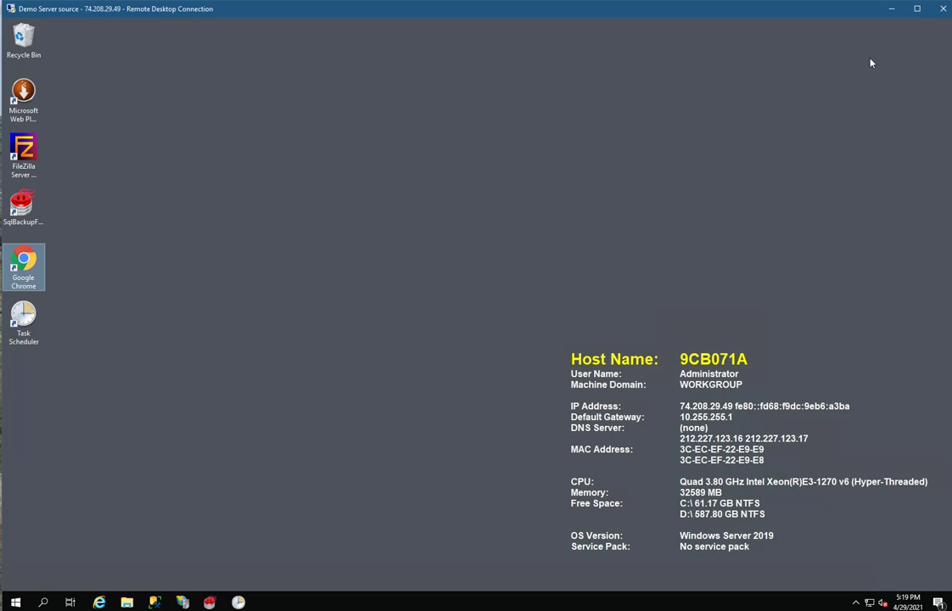
In SQL Server Management Studio, run a full backup of the dbRoof database to disk as DatabaseBackup.bak in the SQLEXPRESS Backup folder
click(153, 603)
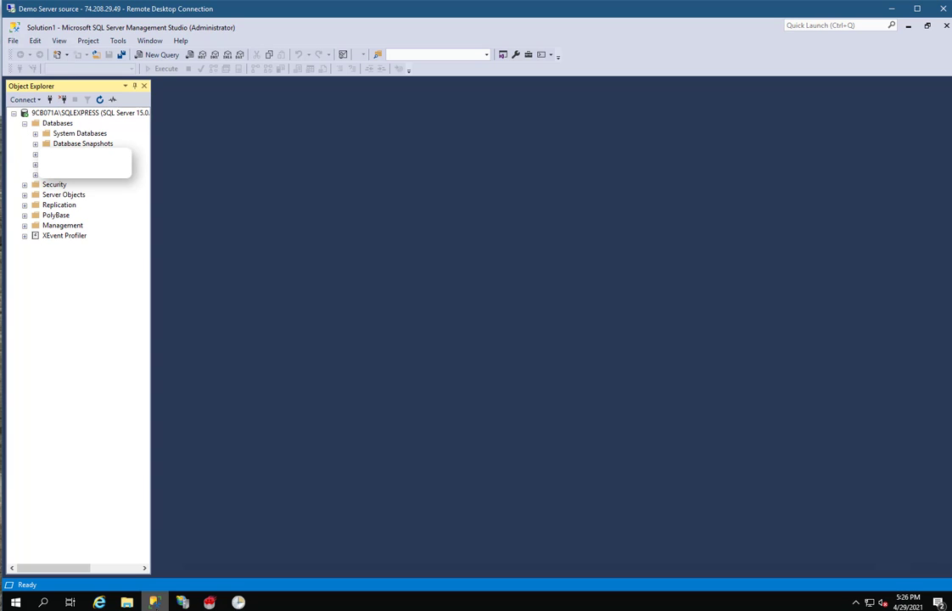
right_click(66, 155)
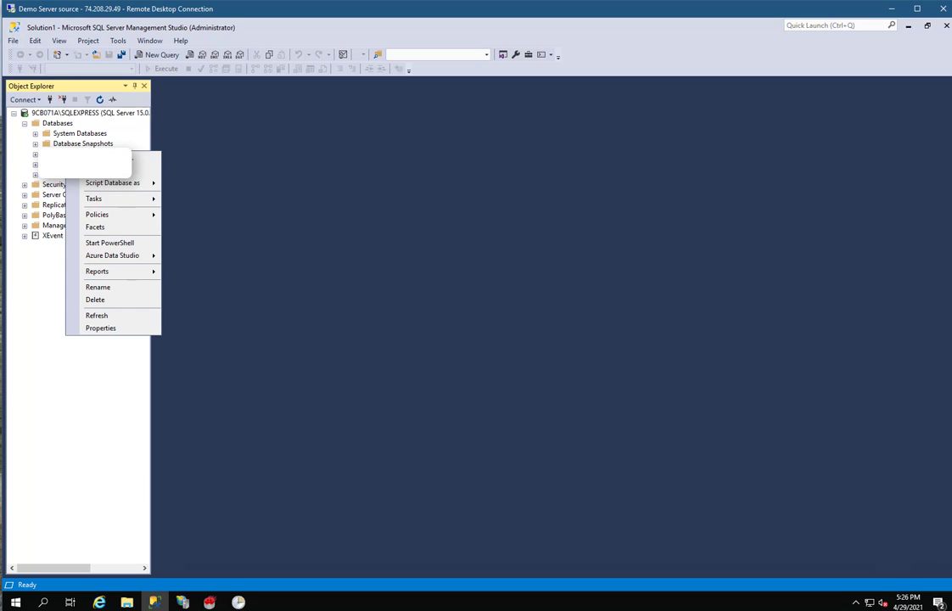
mouse_move(123, 200)
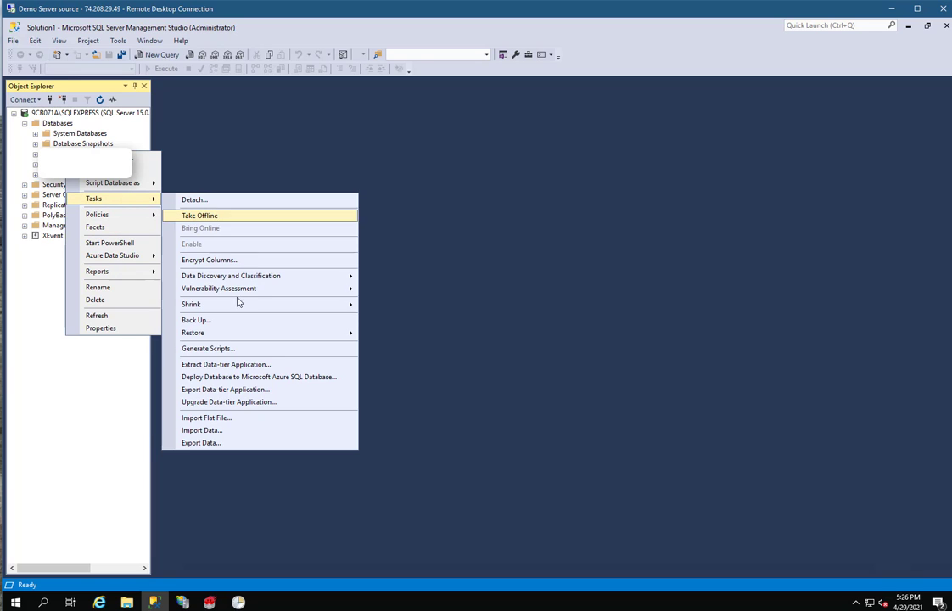
click(226, 320)
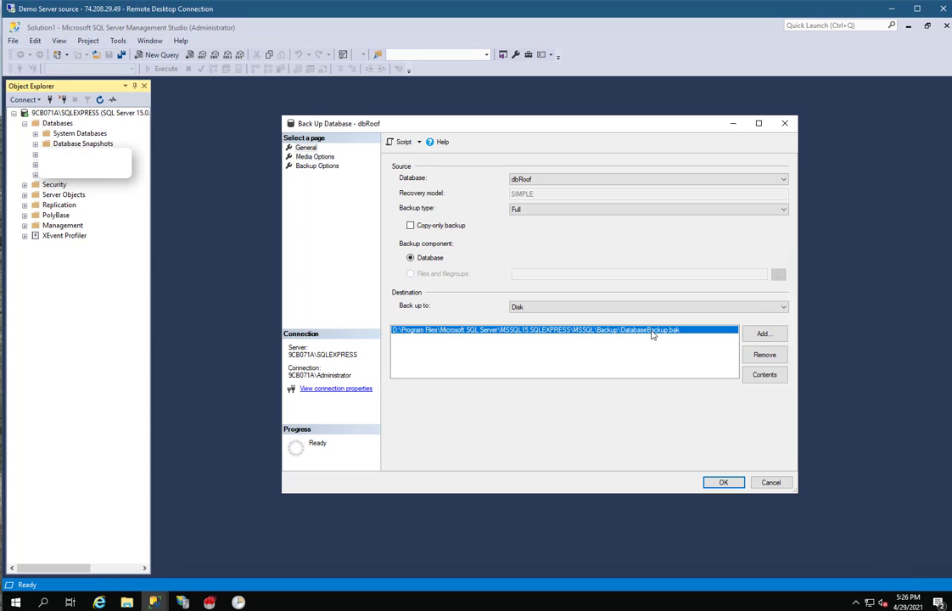
click(724, 483)
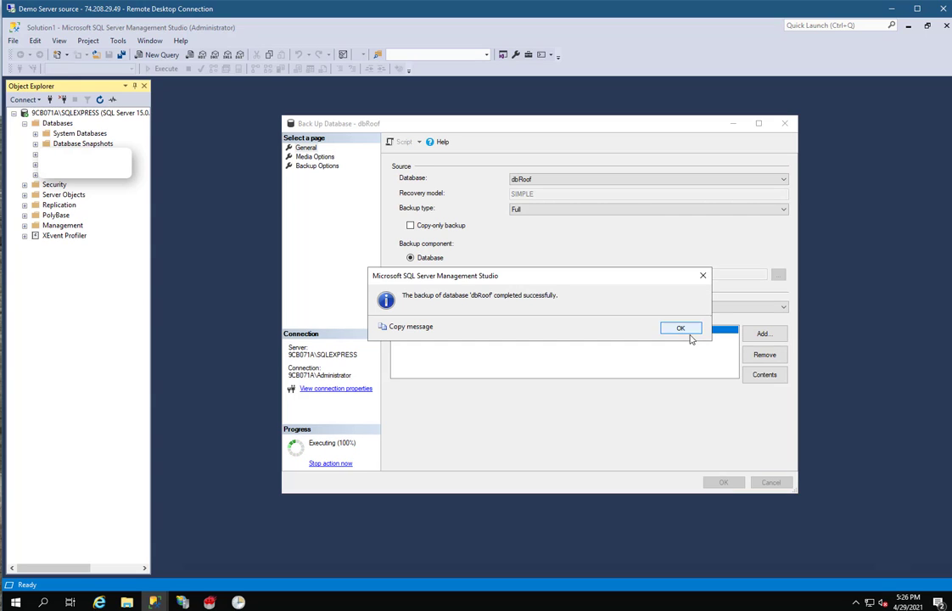
click(681, 328)
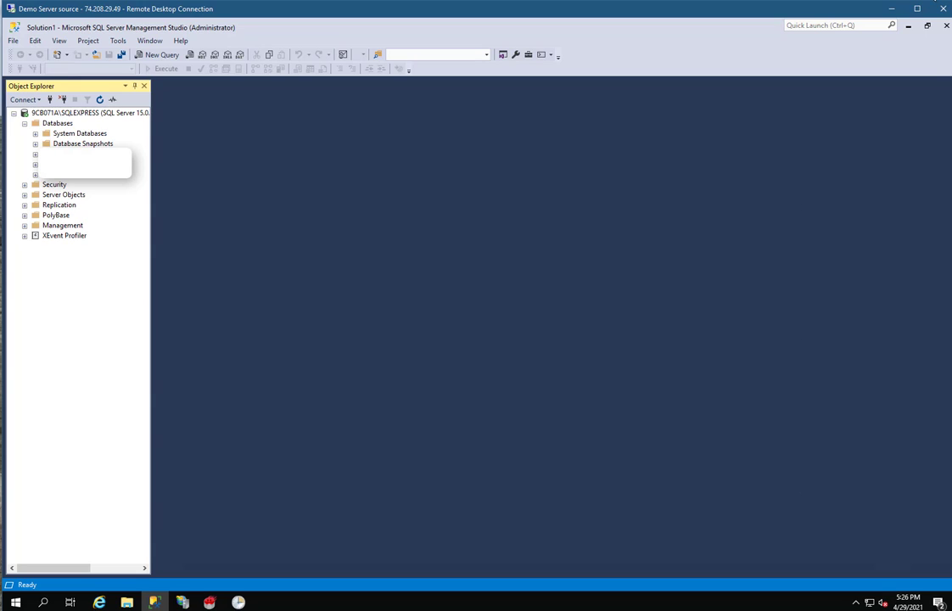
Move DatabaseBackup.bak from the MSSQL15.SQLEXPRESS\MSSQL\Backup folder to an open spot on the server's desktop
click(908, 27)
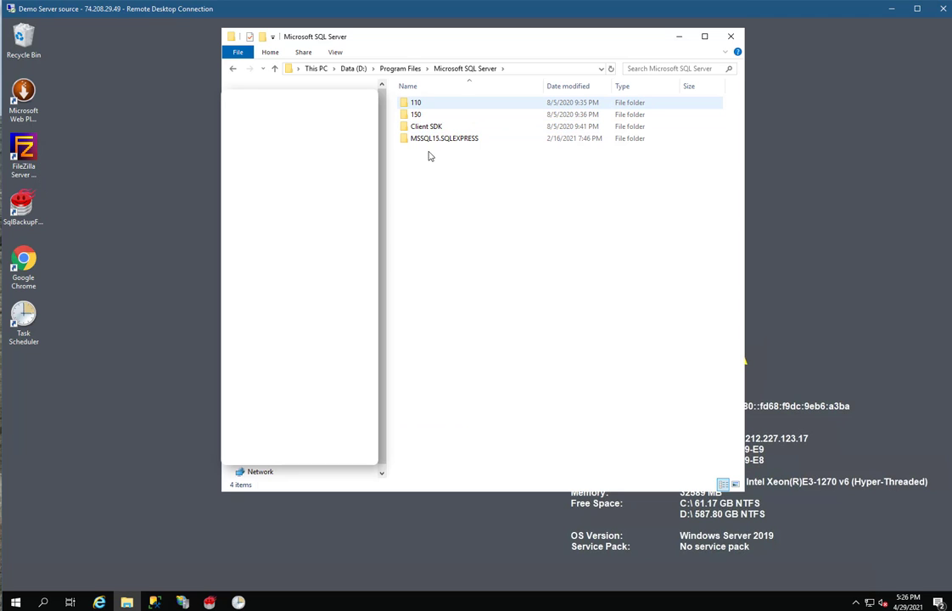
double_click(429, 139)
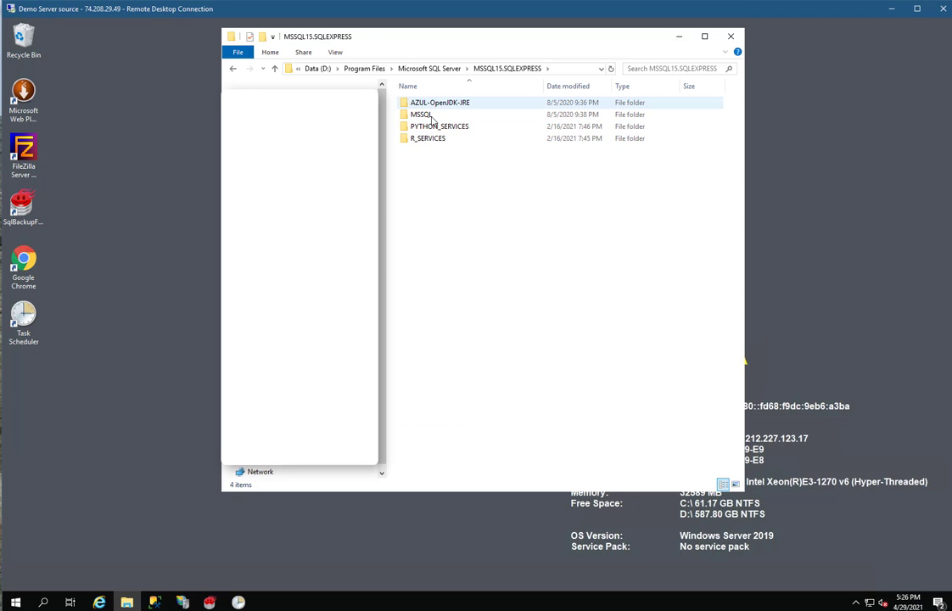
double_click(431, 116)
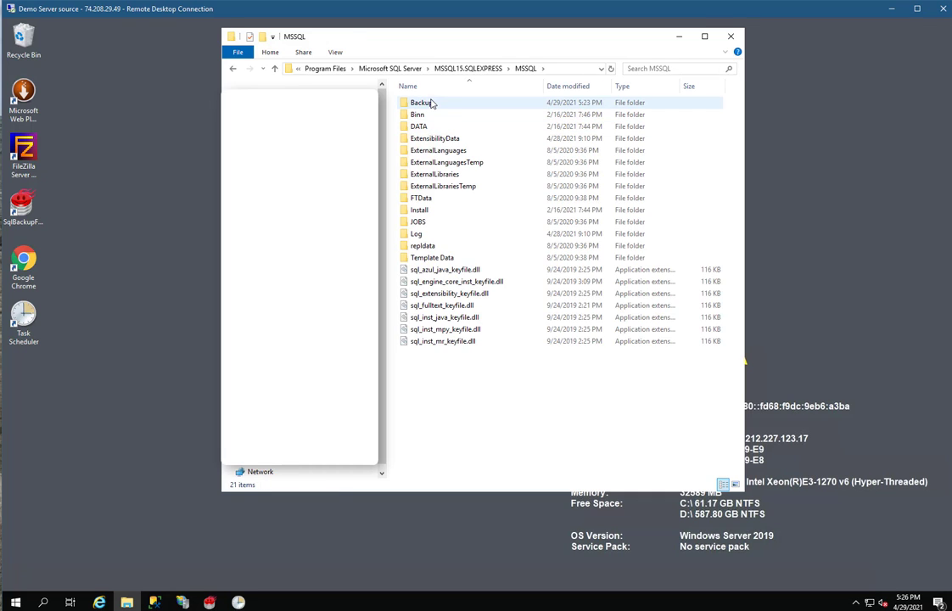
double_click(433, 100)
click(434, 103)
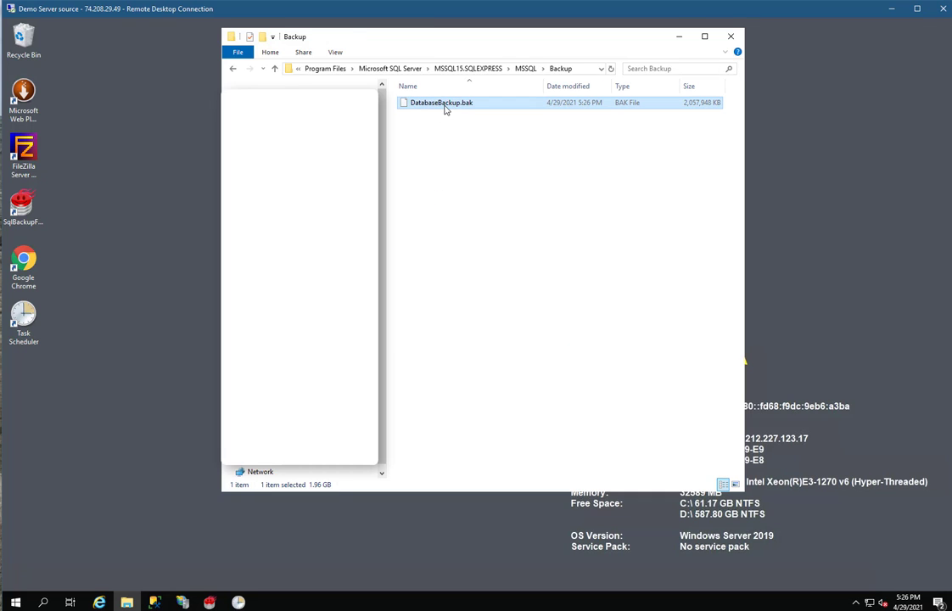
drag(433, 103, 151, 207)
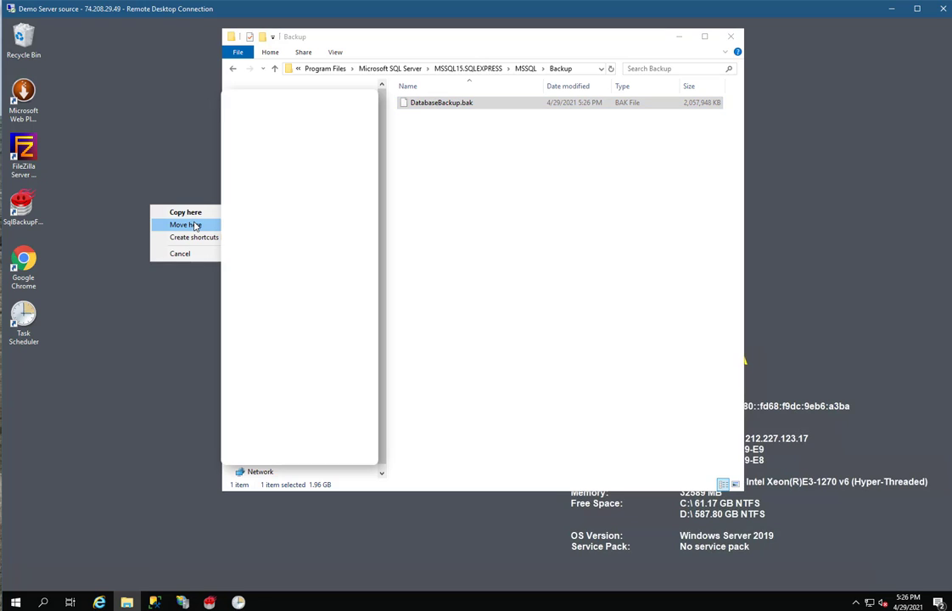
click(195, 226)
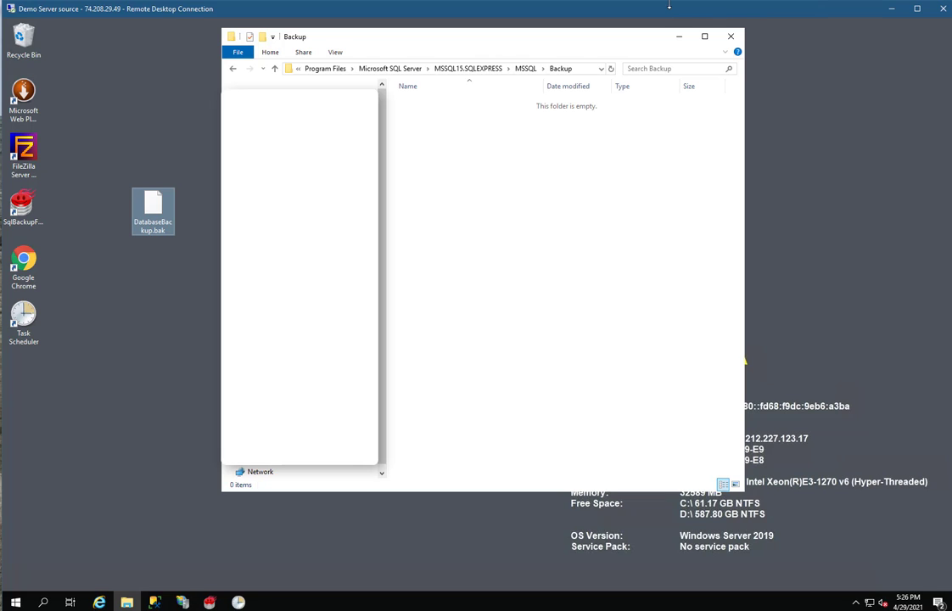
click(730, 37)
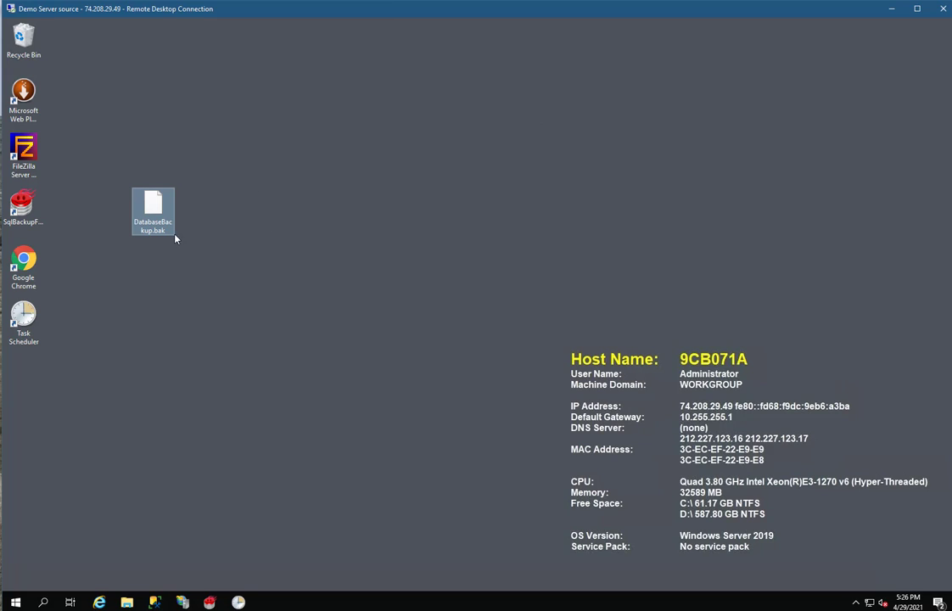
drag(165, 208, 384, 147)
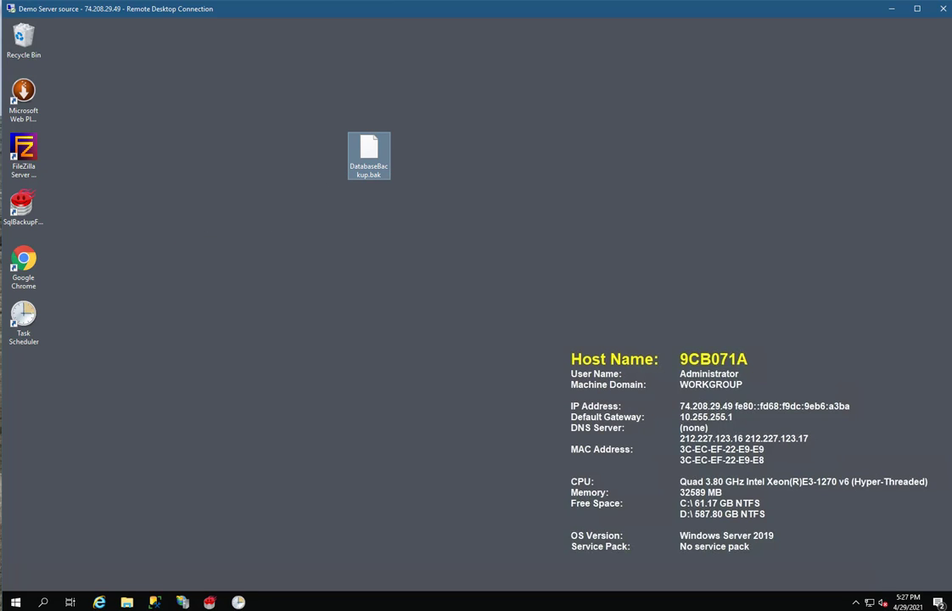
Check the default web root C:\inetpub\wwwroot in File Explorer for the website's files
click(127, 602)
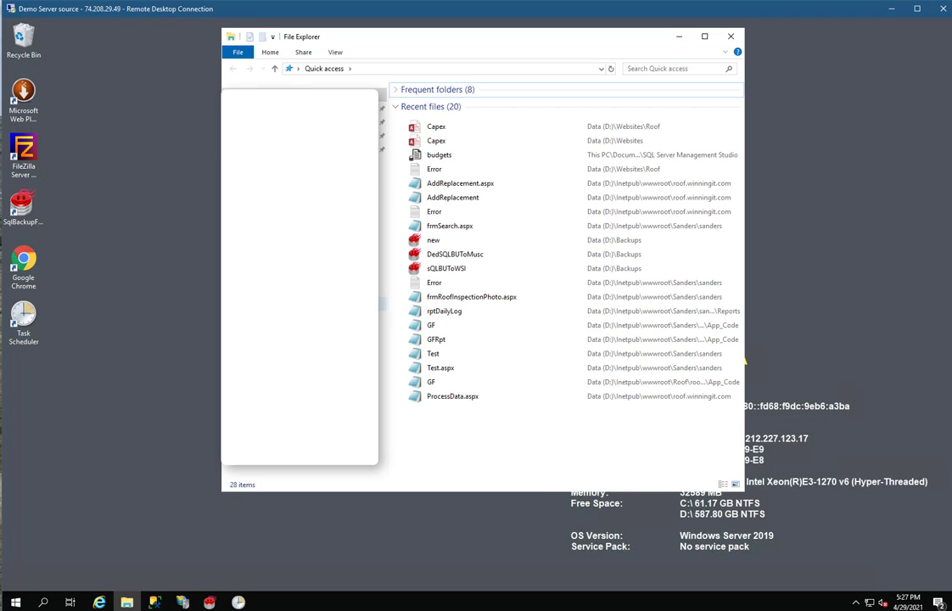
click(274, 331)
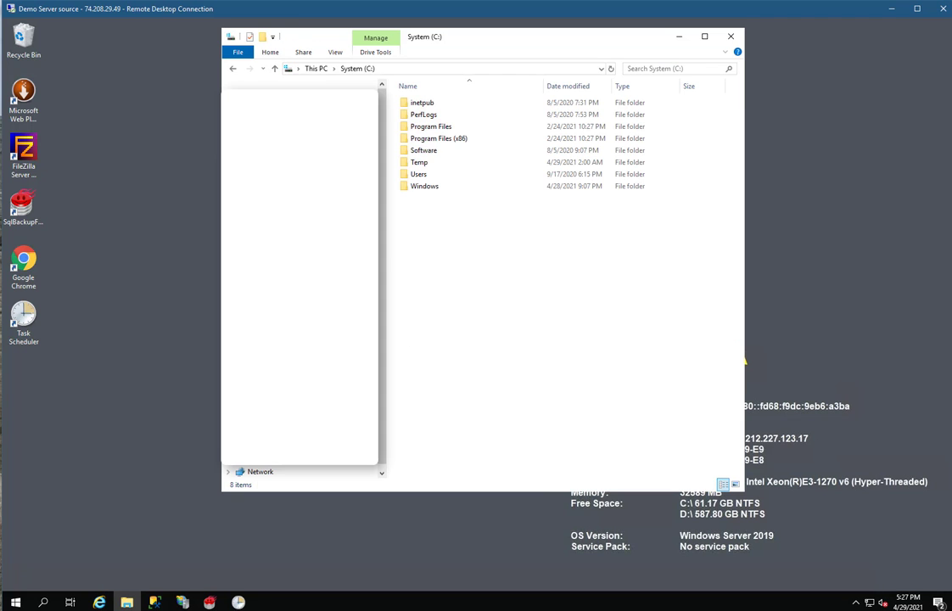
double_click(422, 102)
double_click(420, 153)
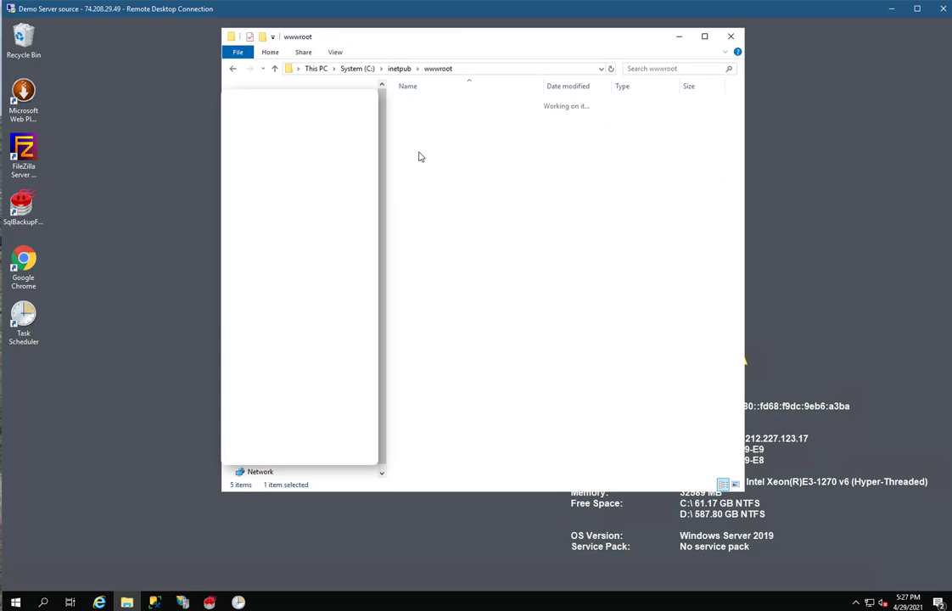
In IIS Manager, expand the server's sites and open the roof.winningit.com site's physical folder in File Explorer
click(182, 604)
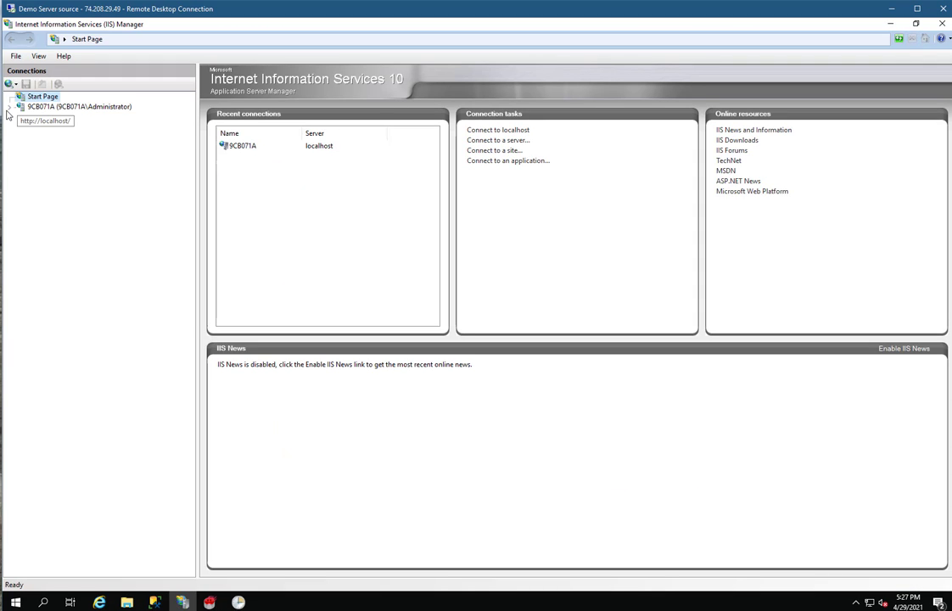
click(9, 106)
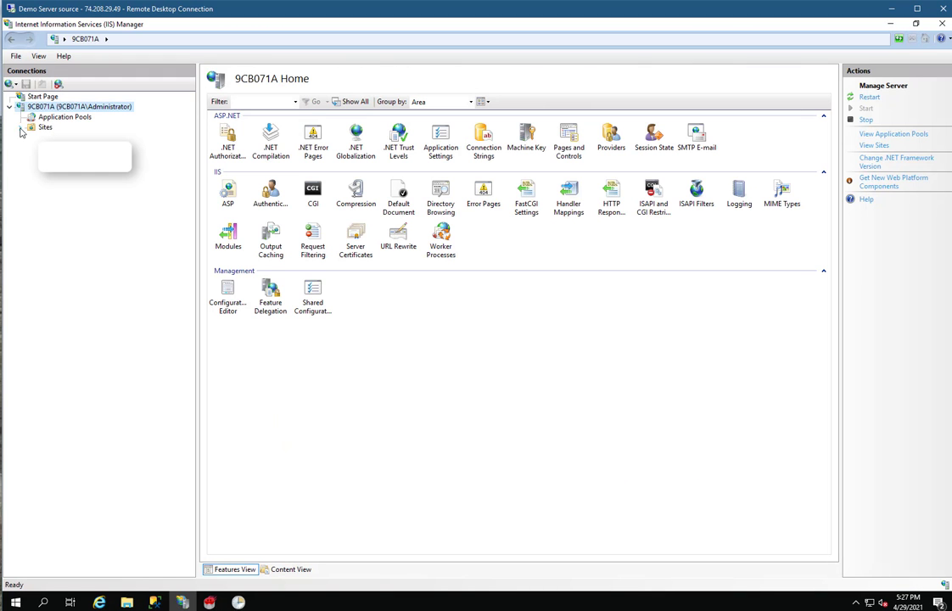
click(20, 127)
right_click(56, 148)
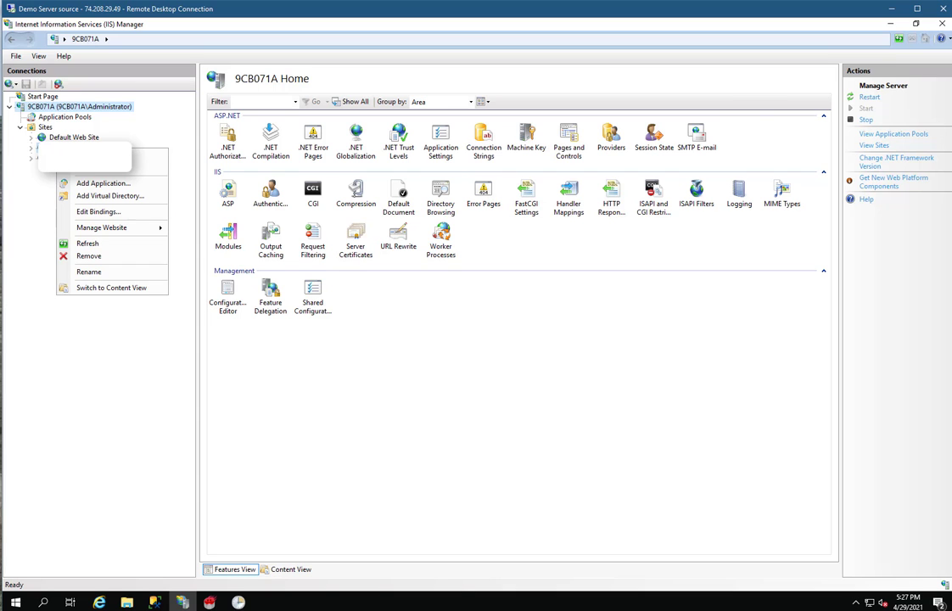
click(119, 134)
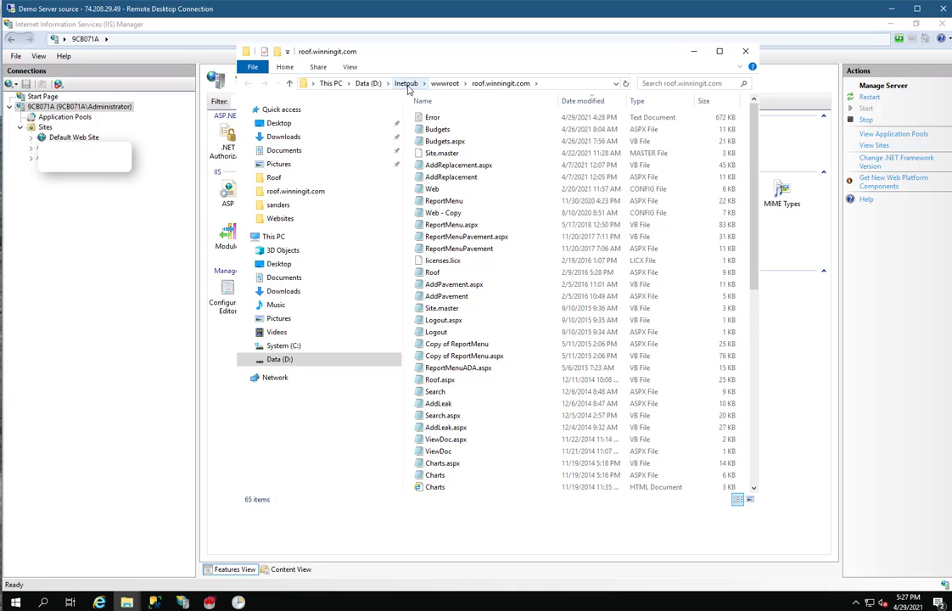
Copy the roof.winningit.com folder from D:\Inetpub\wwwroot to the desktop
click(444, 84)
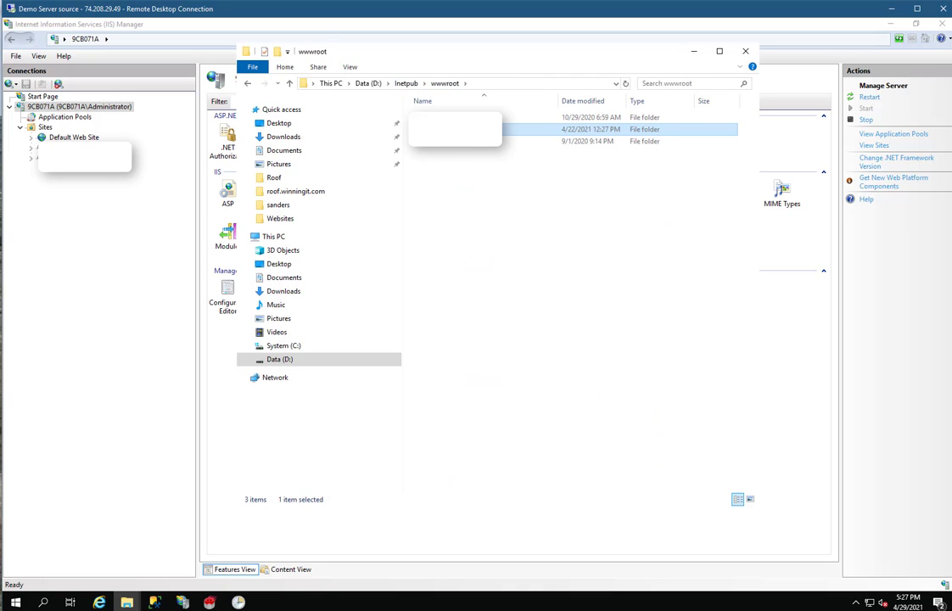
right_click(442, 132)
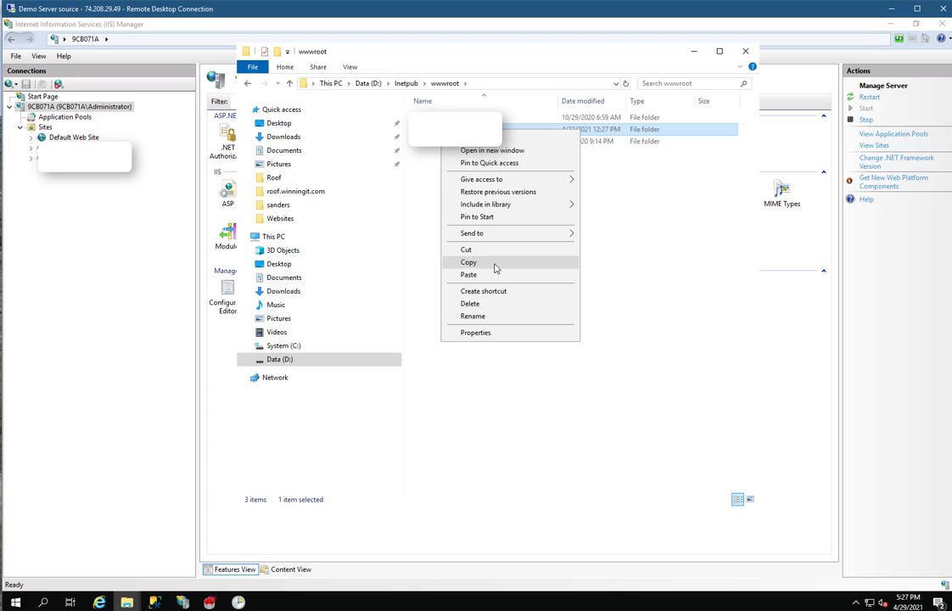
click(497, 268)
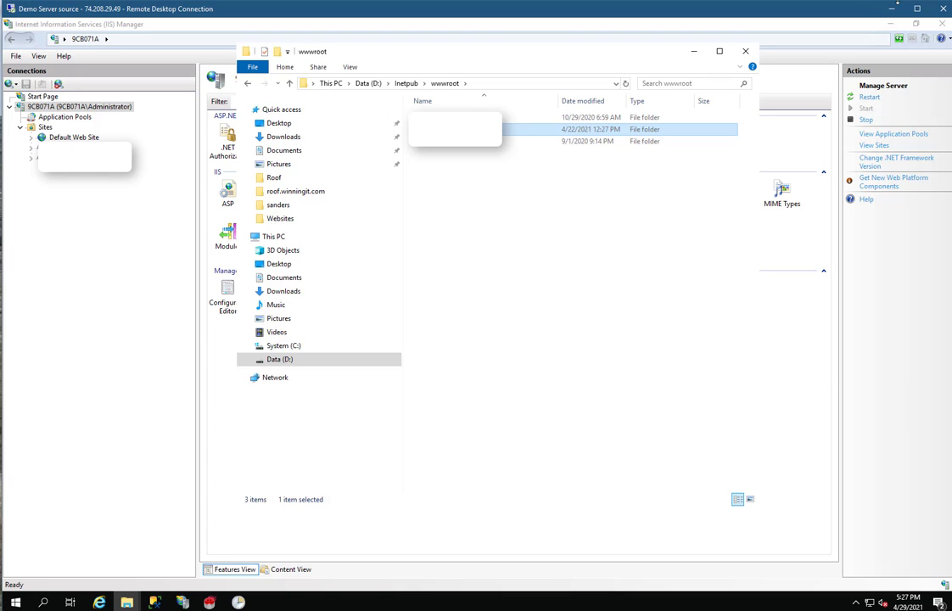
click(890, 24)
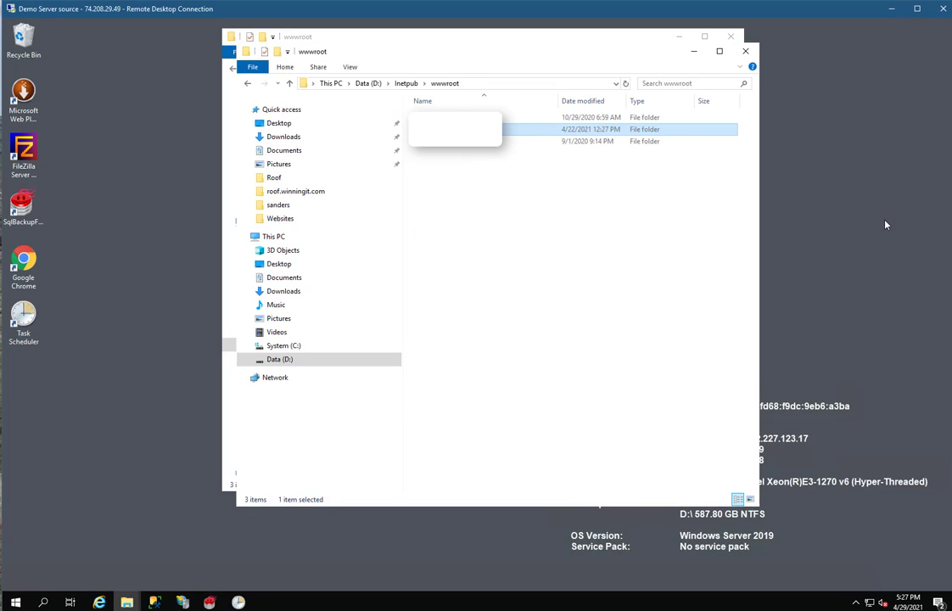
click(684, 47)
click(679, 36)
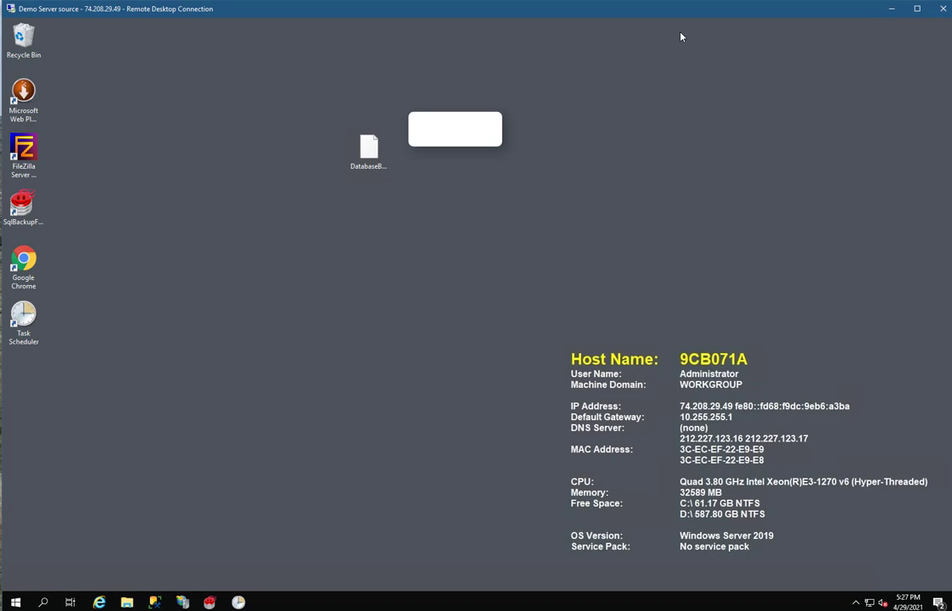
right_click(505, 184)
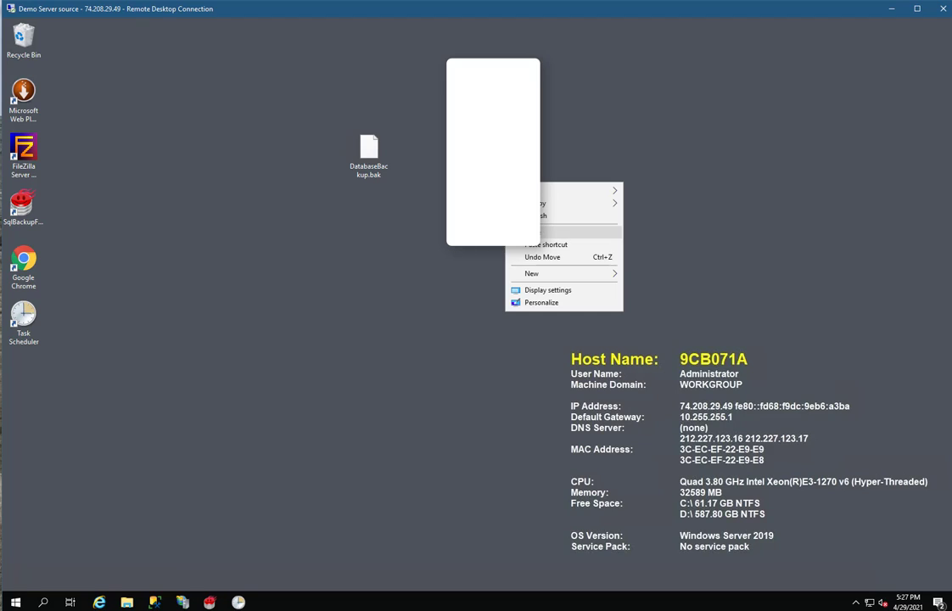
key(Escape)
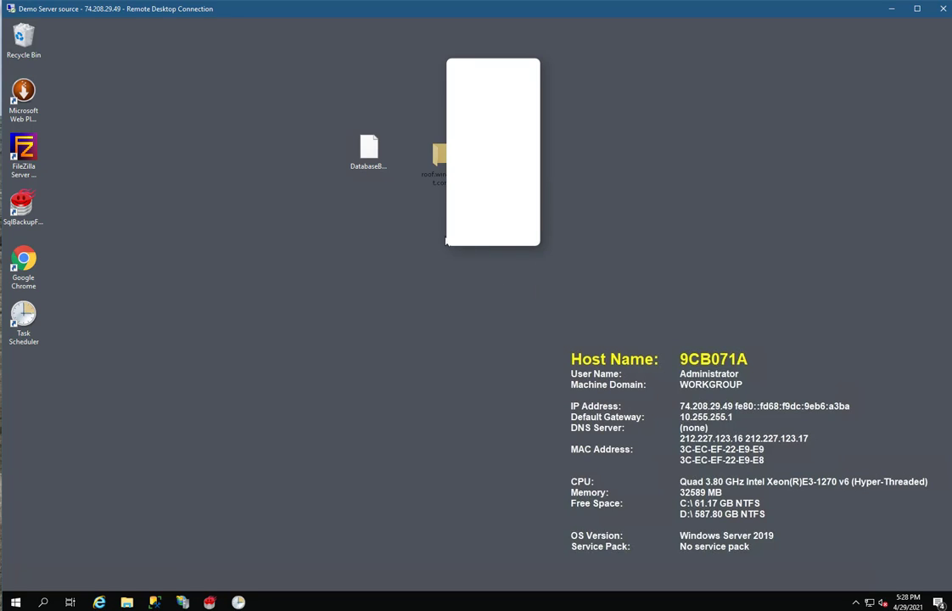
Rename the copied site folder as Website and place it beside the database backup file on the desktop
key(F2)
key(End)
key(ctrl+a)
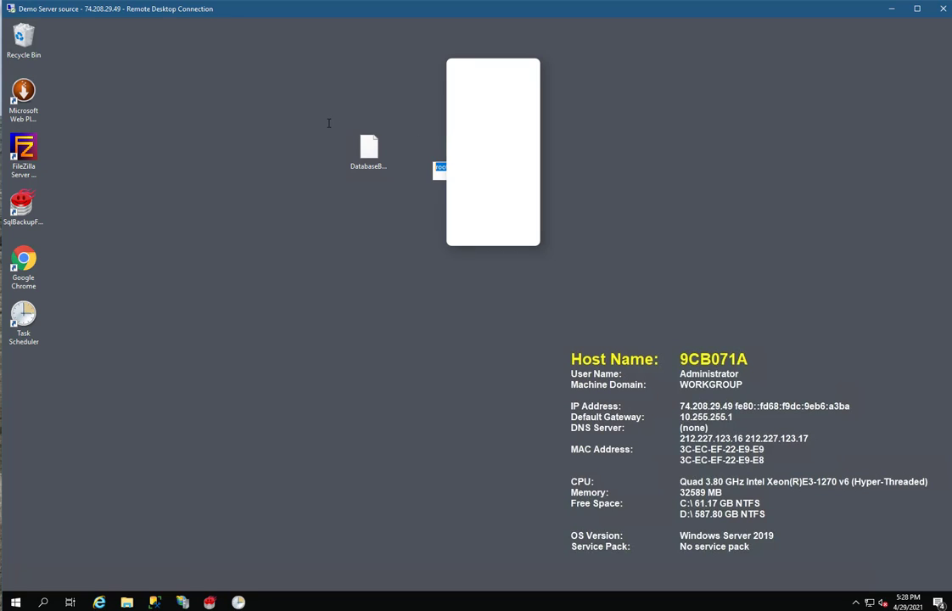
text(Website)
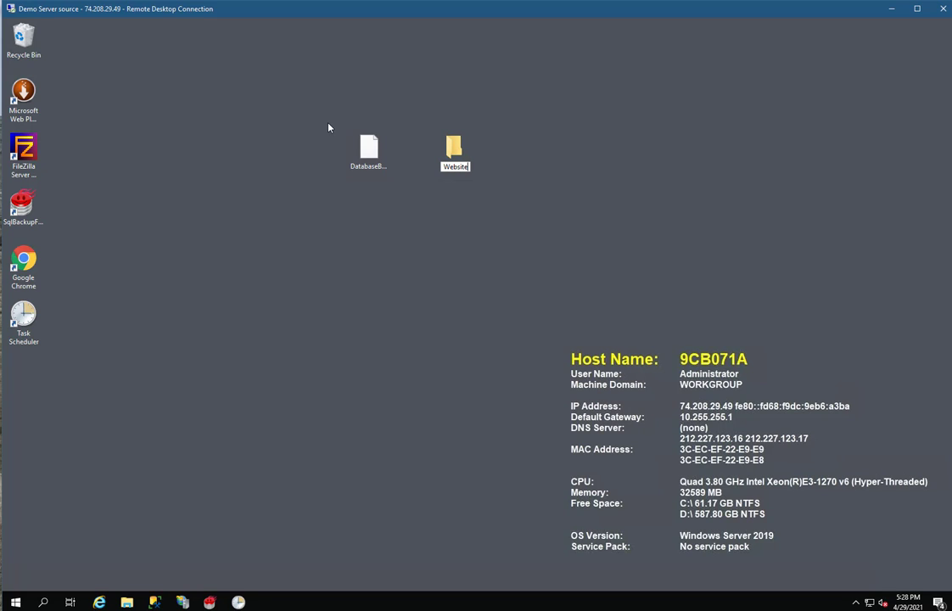
key(Return)
drag(448, 153, 404, 152)
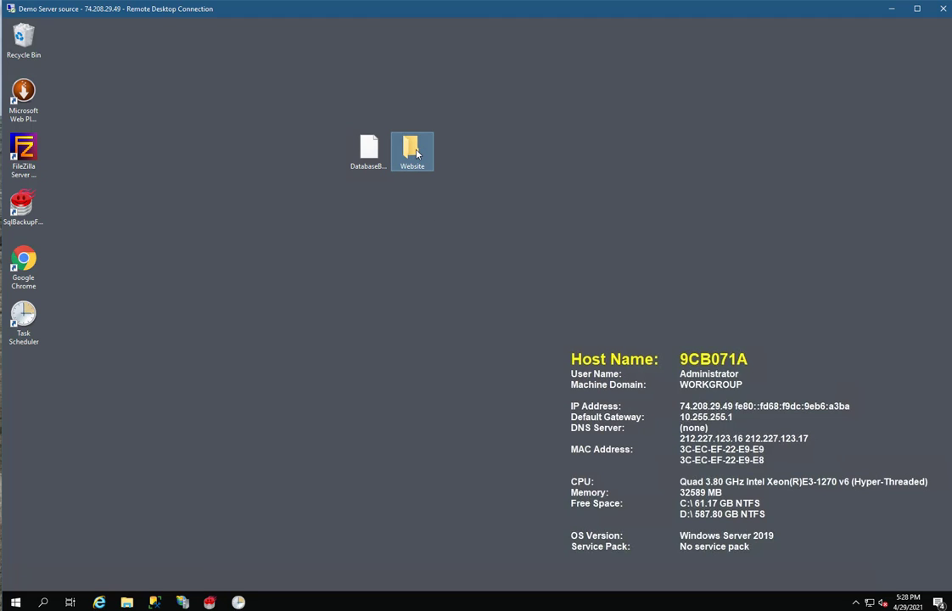
Check the Website folder's size and file count in its properties
right_click(406, 151)
click(472, 340)
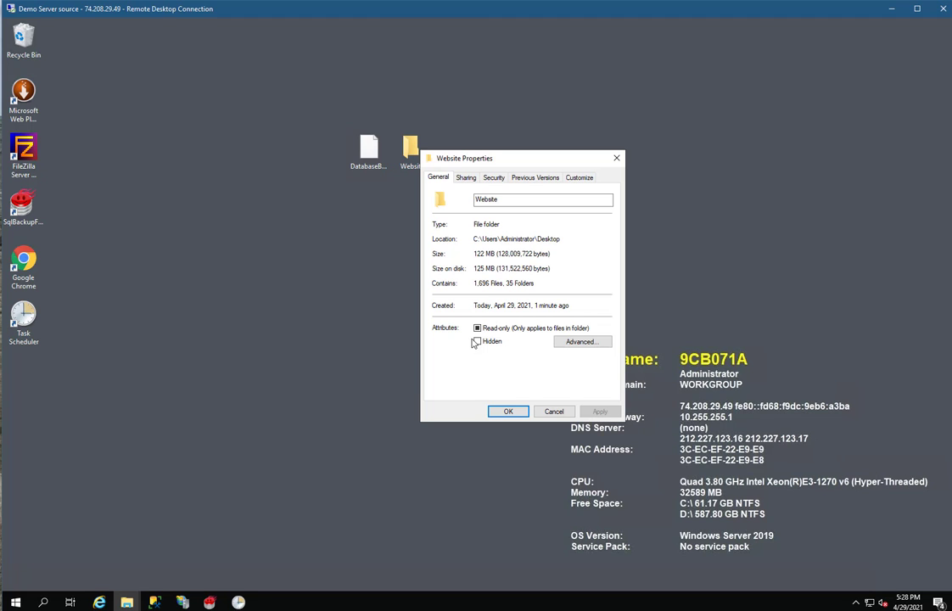
click(562, 413)
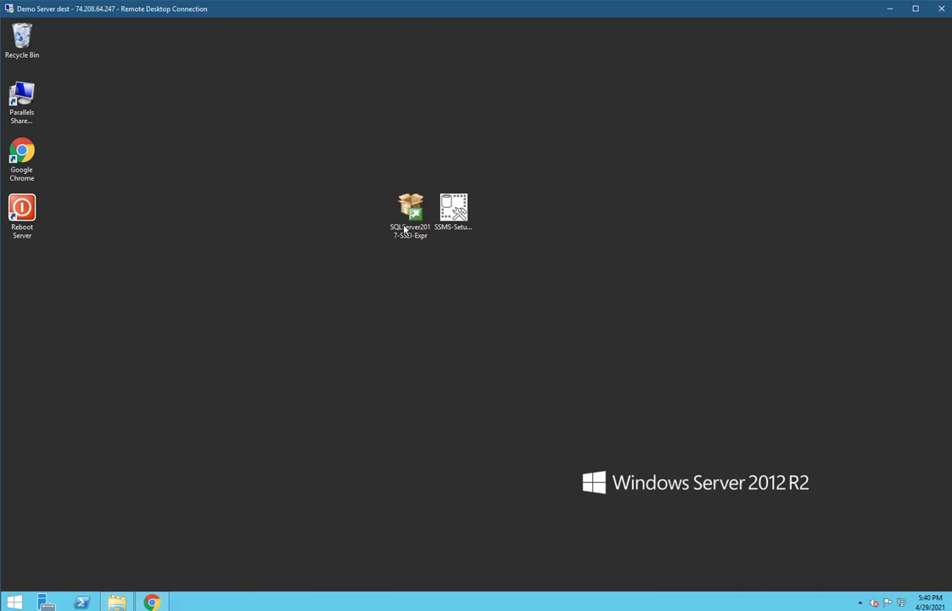
click(406, 223)
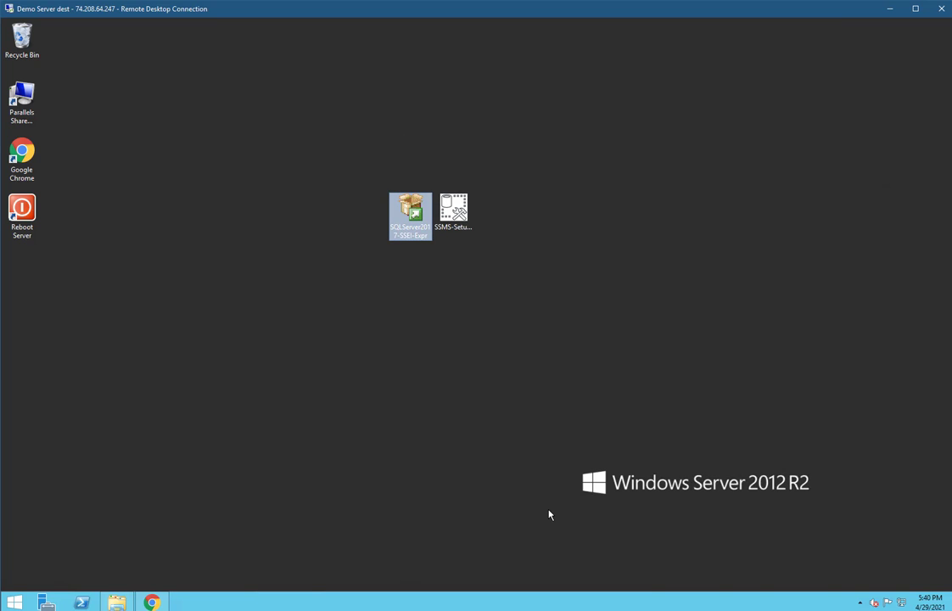
click(600, 337)
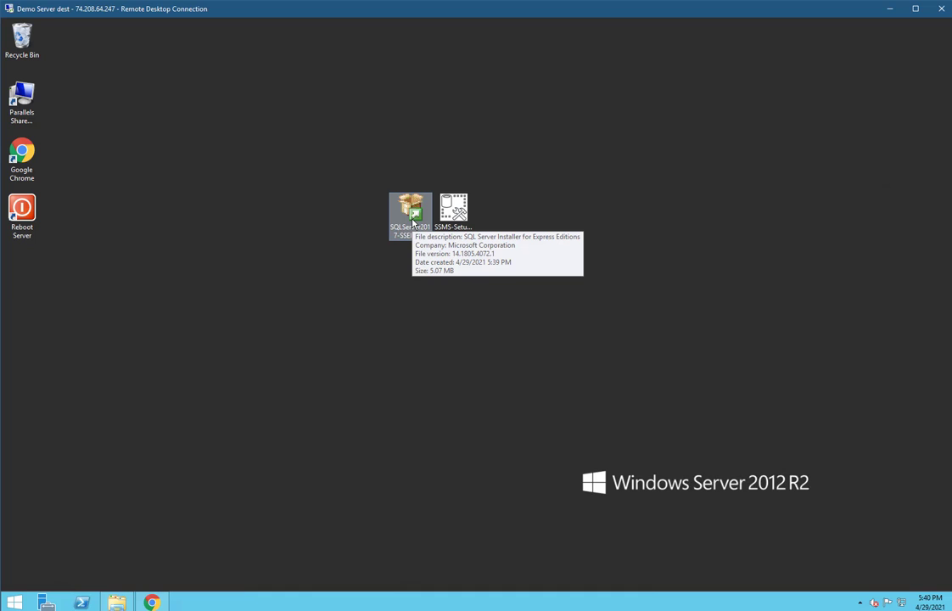
click(413, 223)
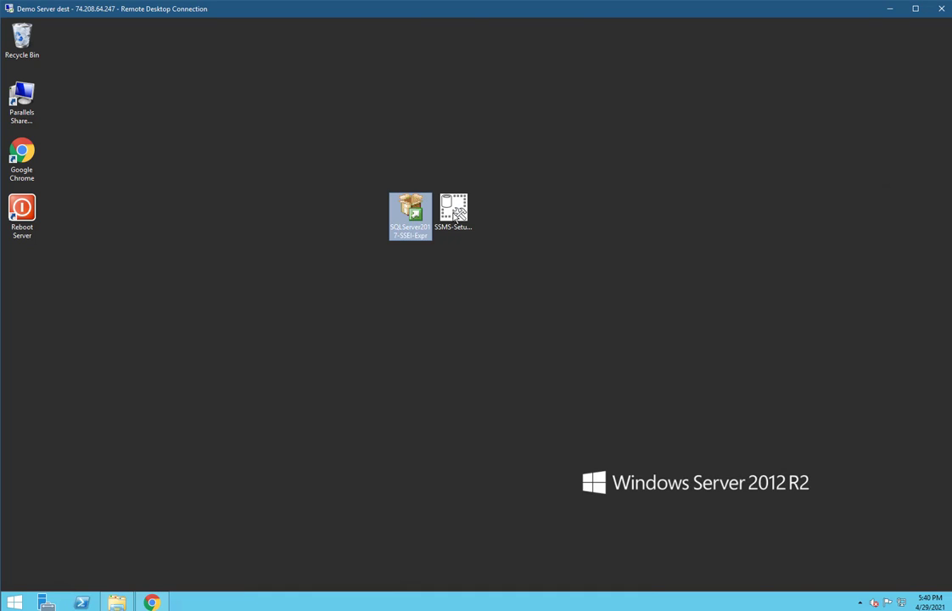
key(Right)
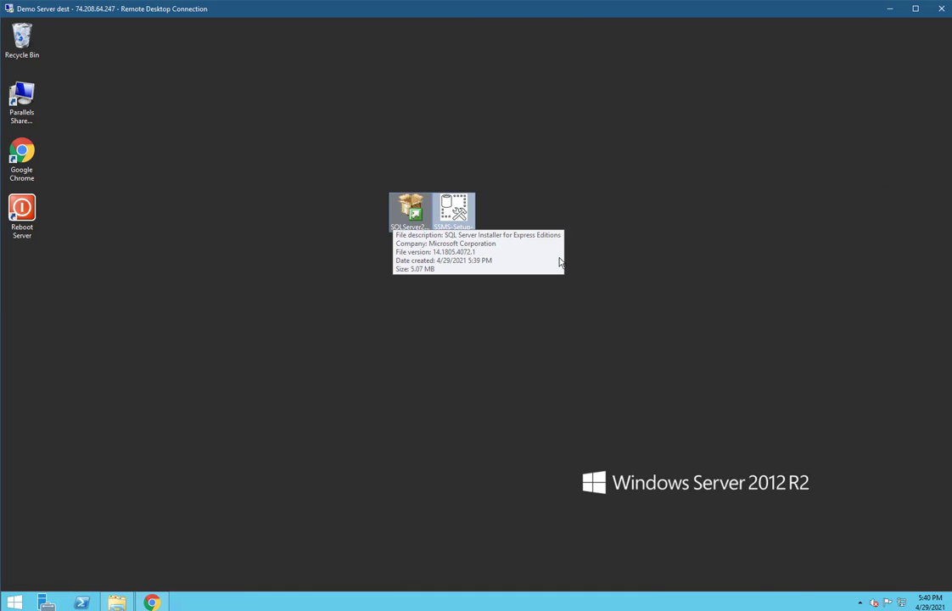
click(559, 261)
Install SQL Server 2017 Express with the Basic type in C:\Program Files\Microsoft SQL Server and highlight its connection string
click(417, 221)
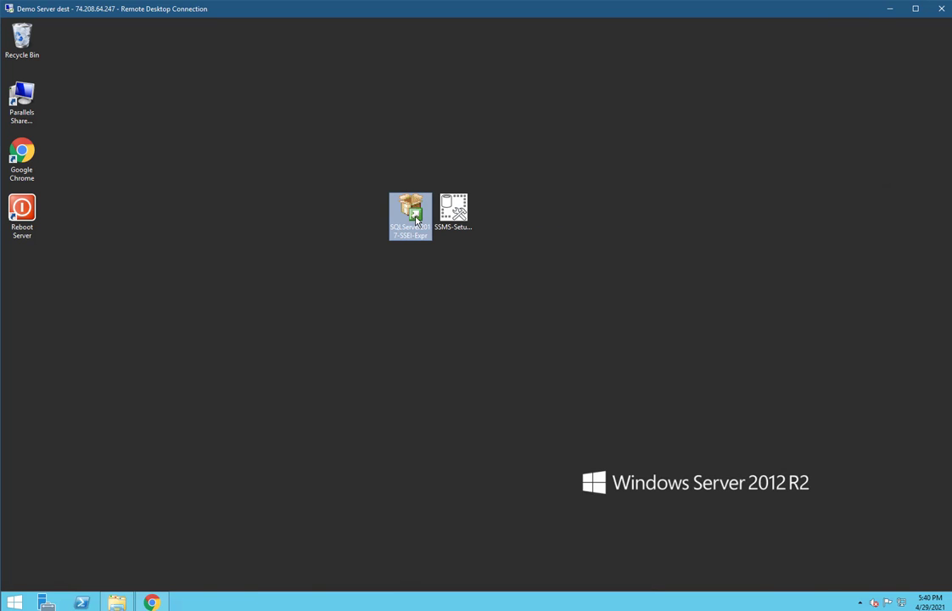
double_click(417, 222)
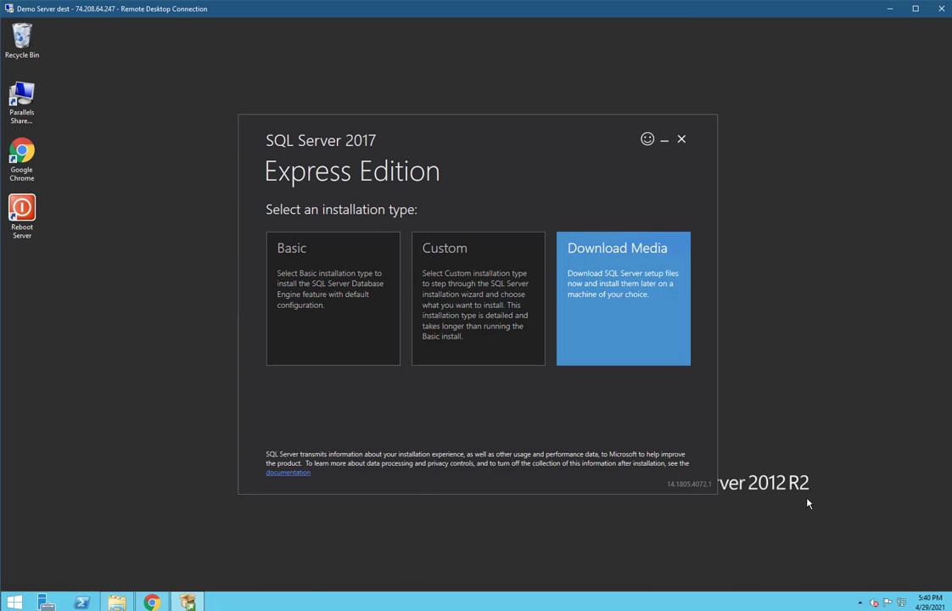
click(331, 305)
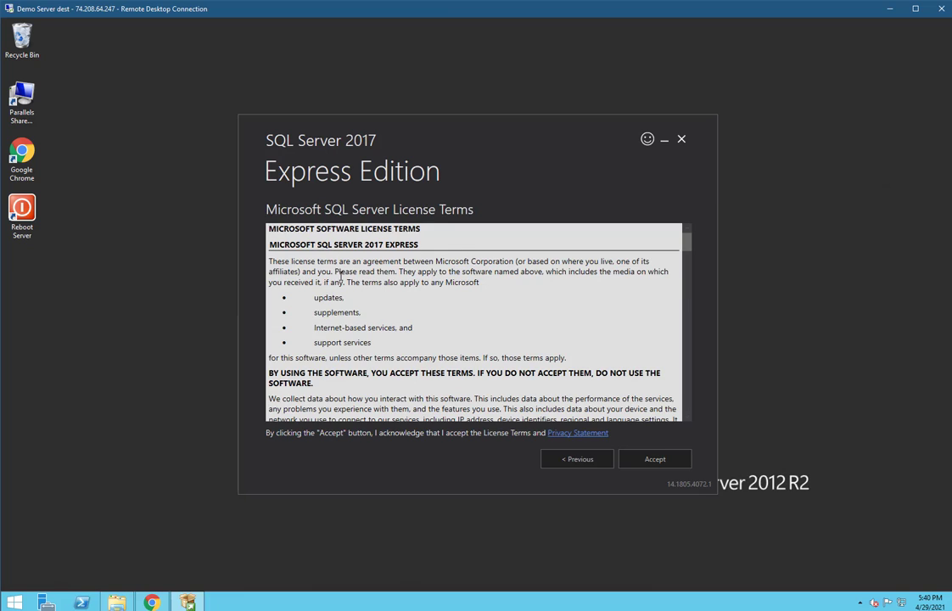
click(673, 461)
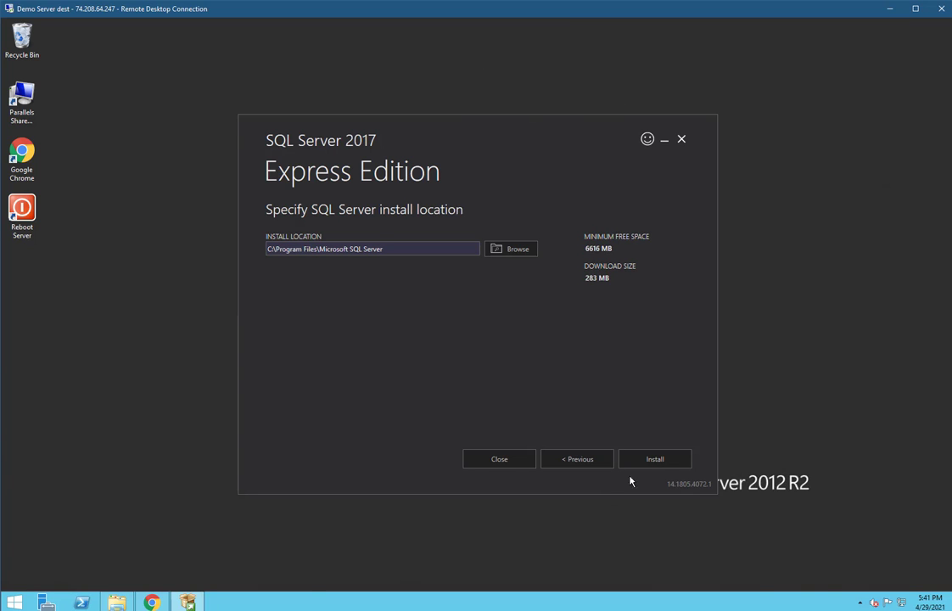
click(655, 460)
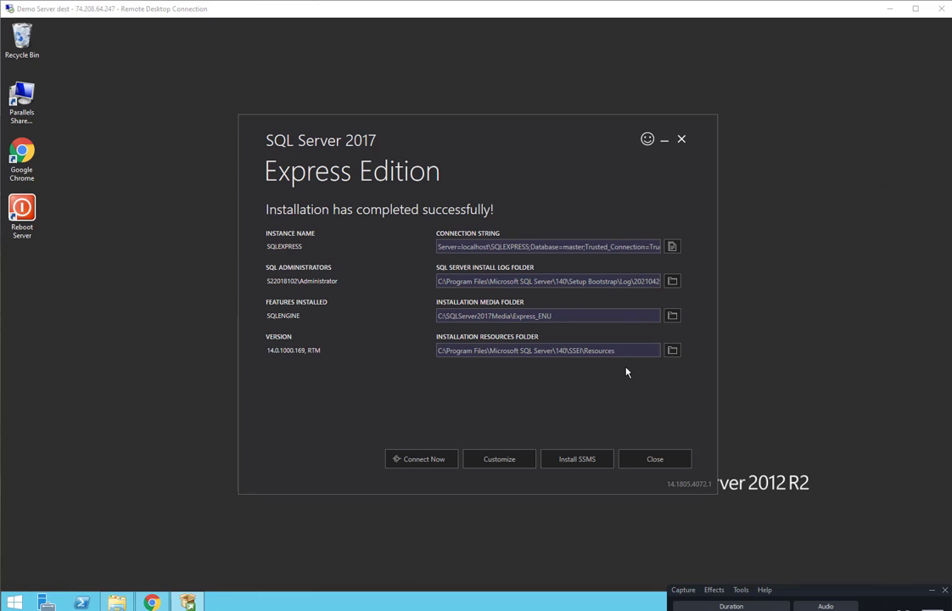
click(459, 247)
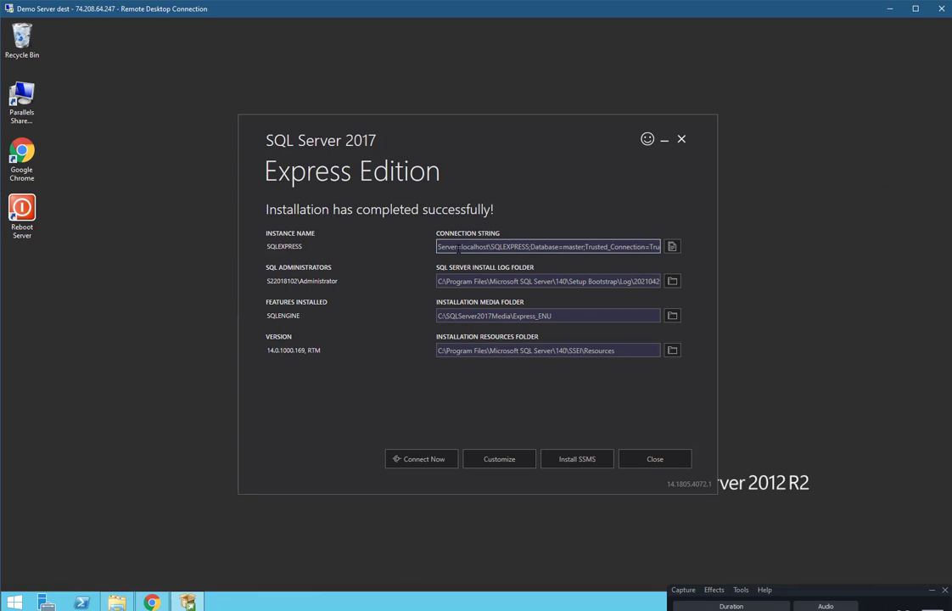
drag(438, 247, 720, 254)
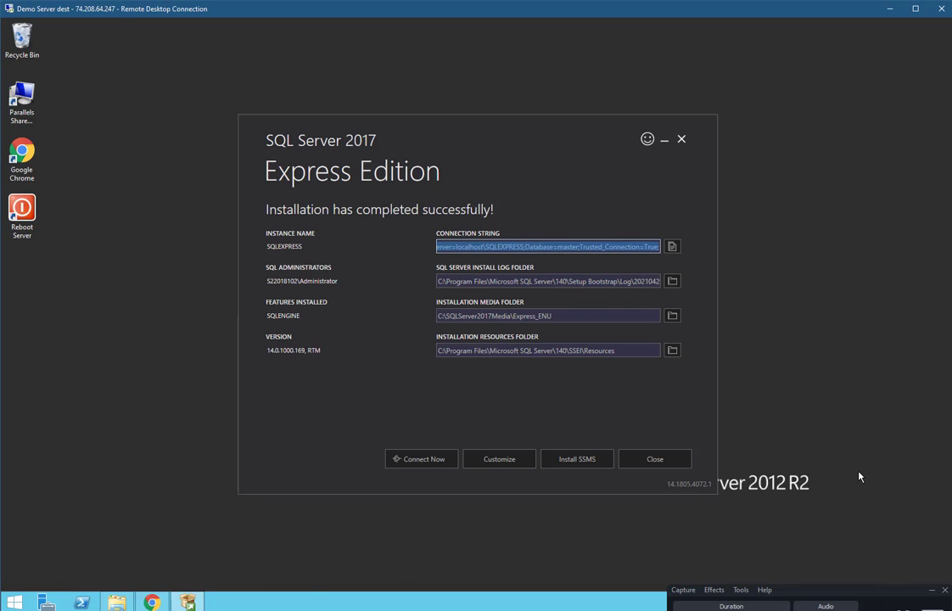
click(583, 463)
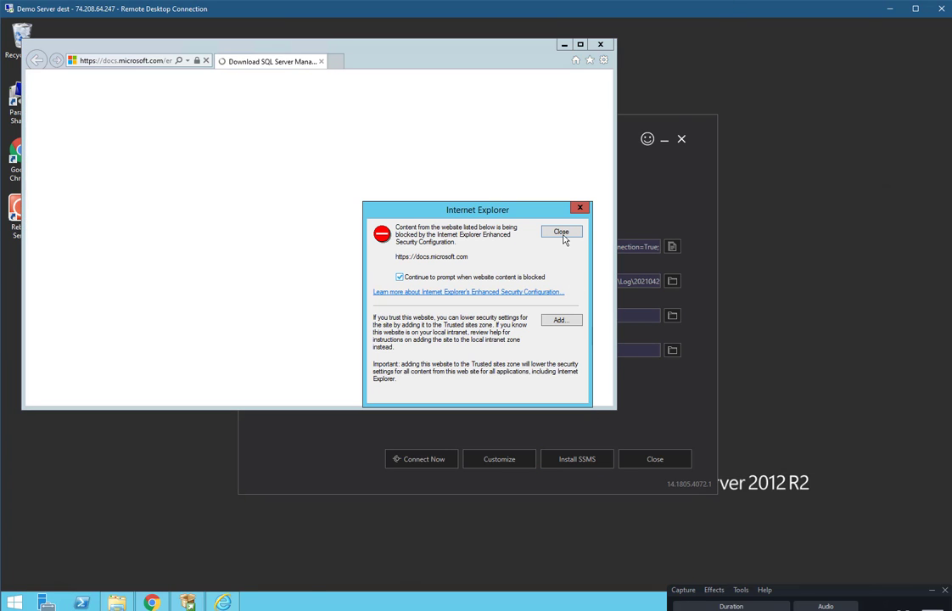
click(562, 232)
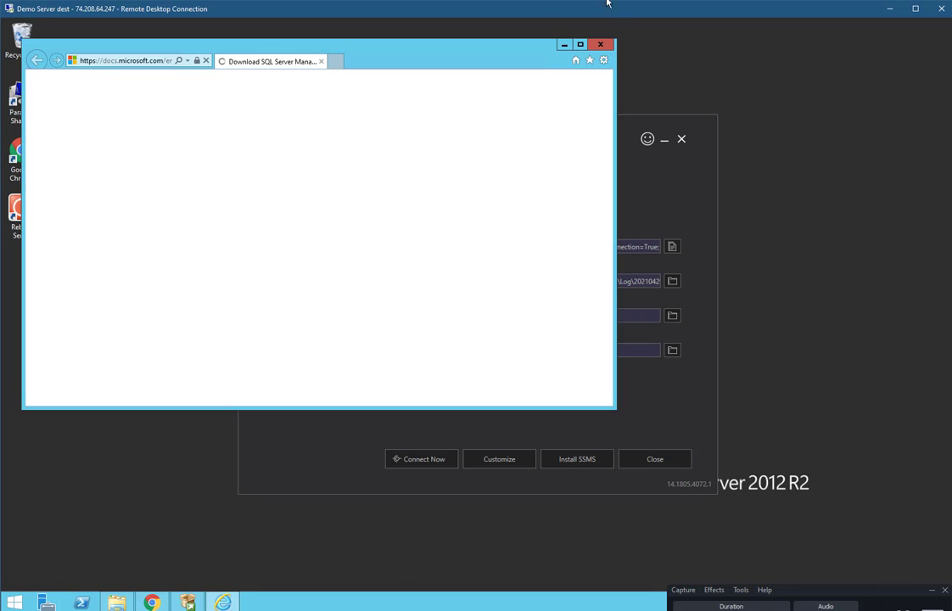
click(600, 44)
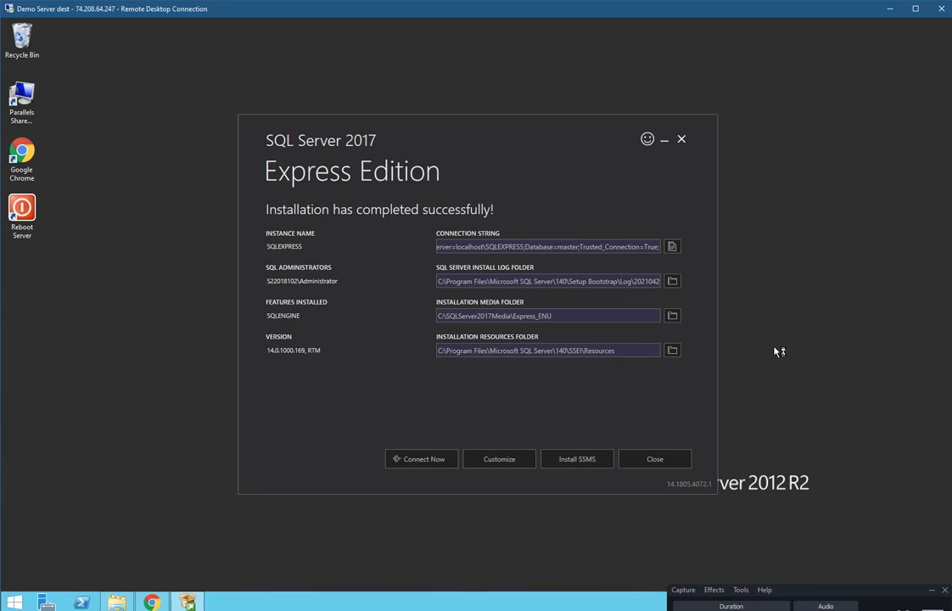
Exit the SQL Server installer and install Management Studio 18.9.1 from SSMS-Setup-ENU in C:\Program Files (x86)\Microsoft SQL Server Management Studio 18
click(676, 460)
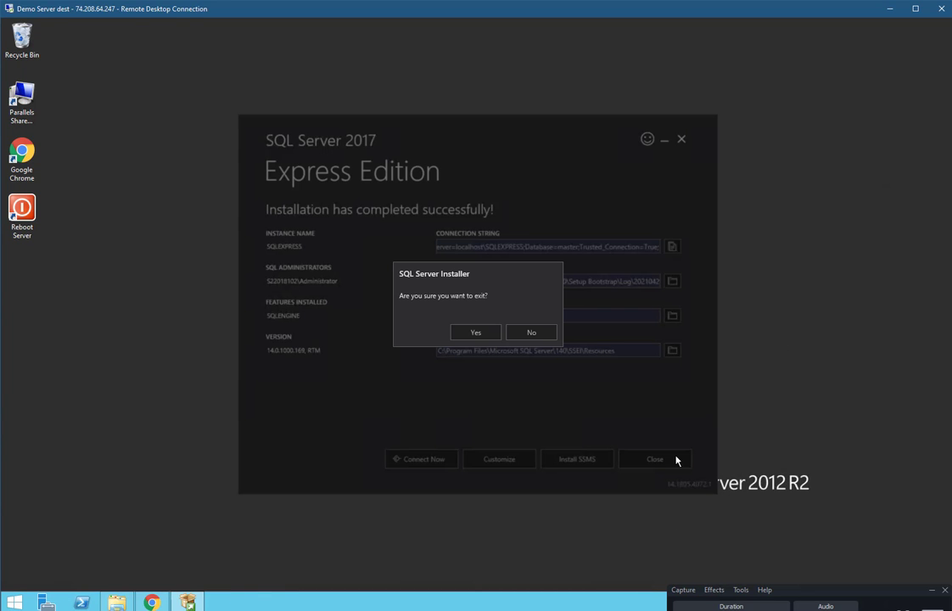
click(467, 333)
click(454, 212)
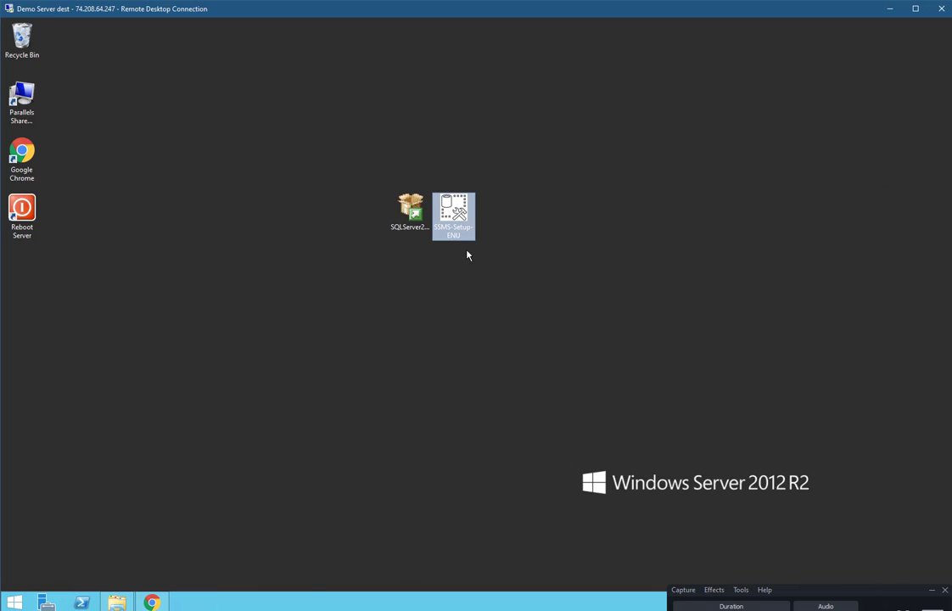
double_click(463, 221)
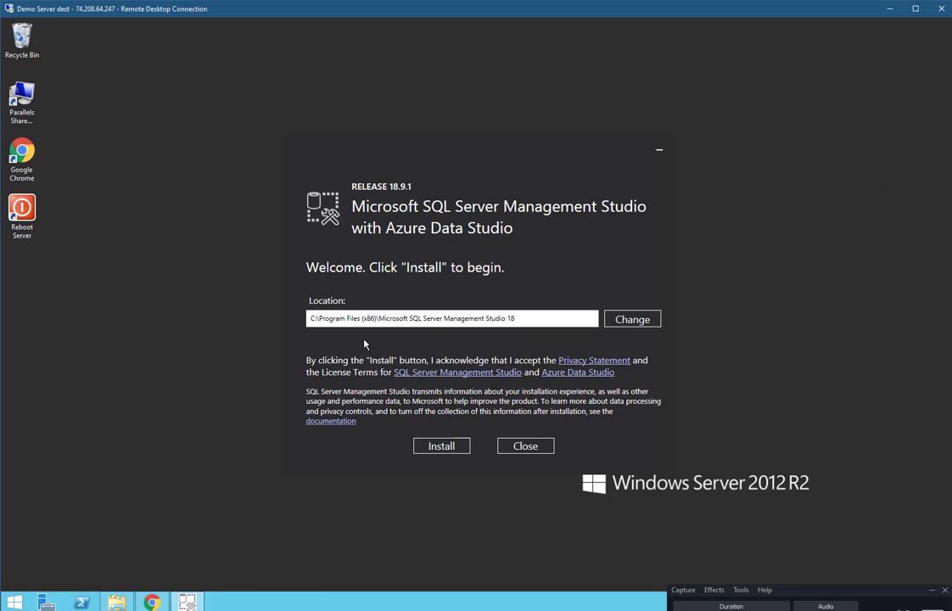
click(443, 448)
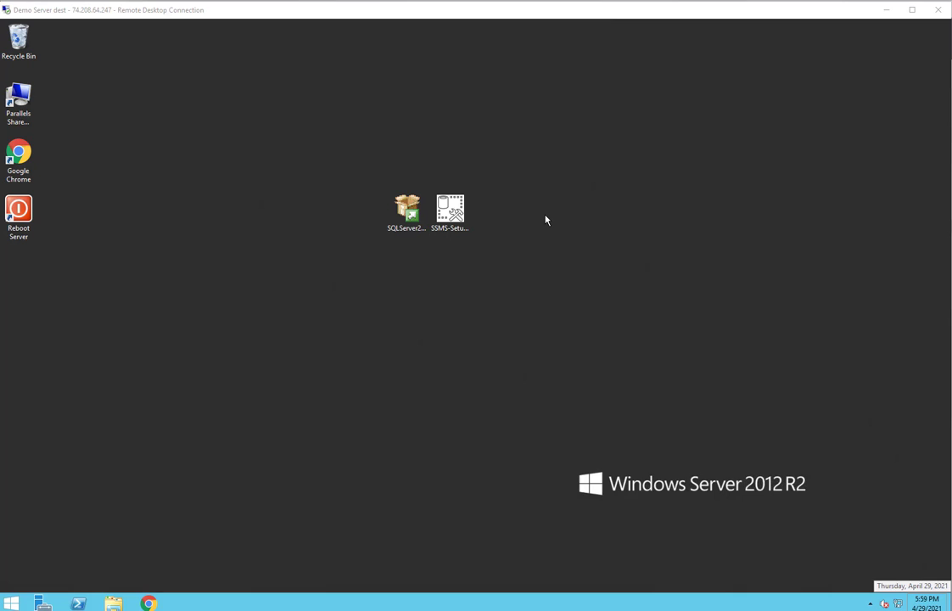
Minimize Server Manager, find Microsoft SQL Server Management Studio 18 by searching for "sql ser", and pin it to Start
click(451, 212)
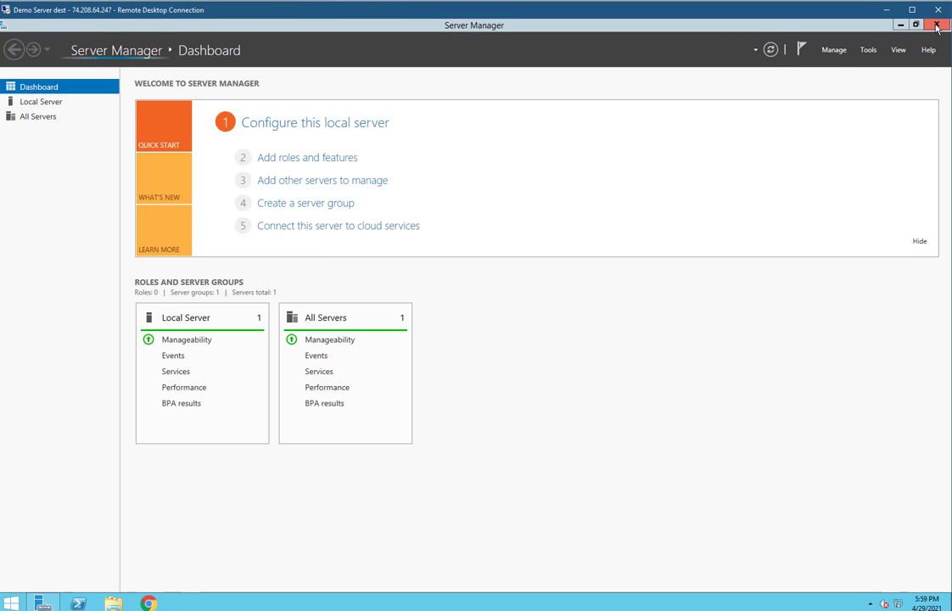
click(901, 25)
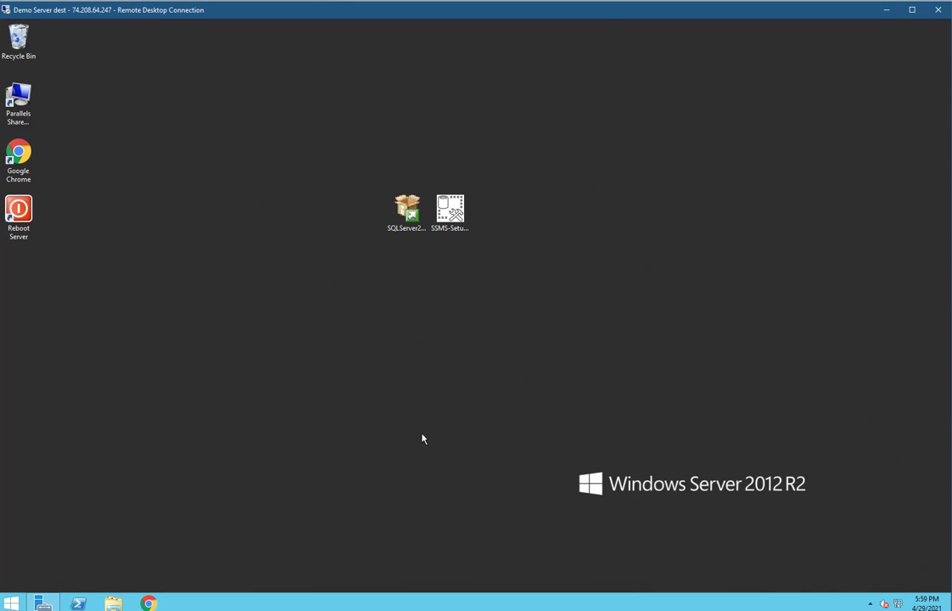
click(11, 604)
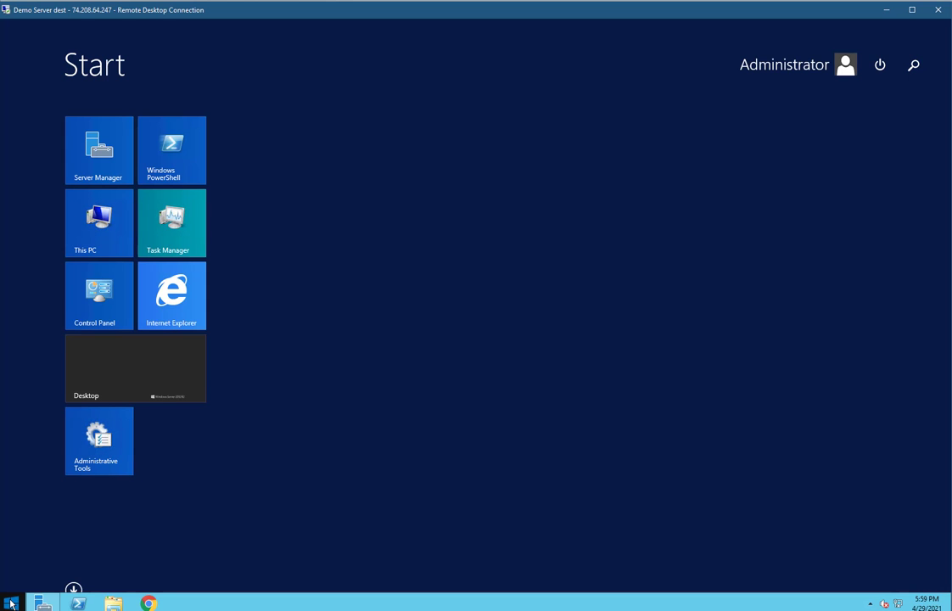
text(sql)
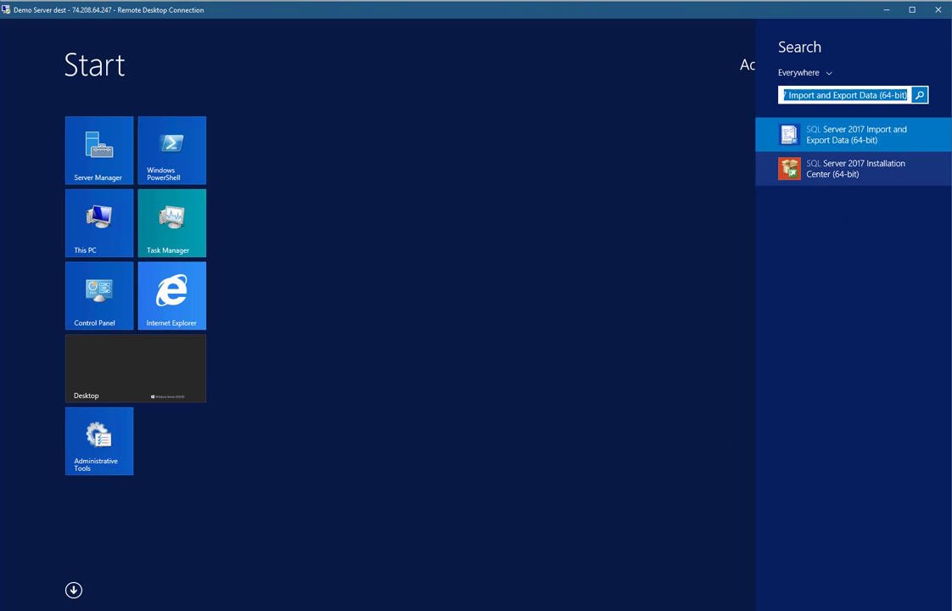
text( ser)
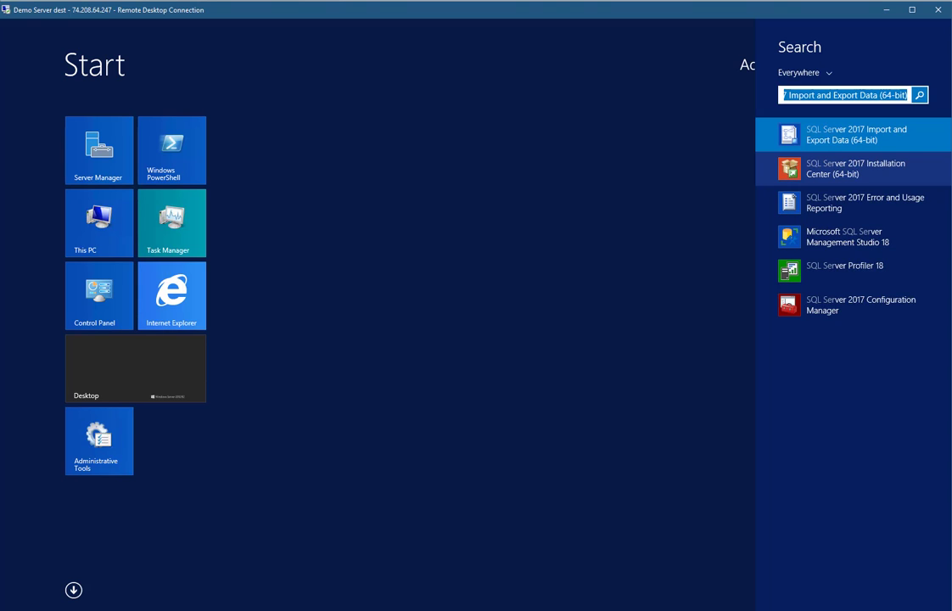
right_click(860, 244)
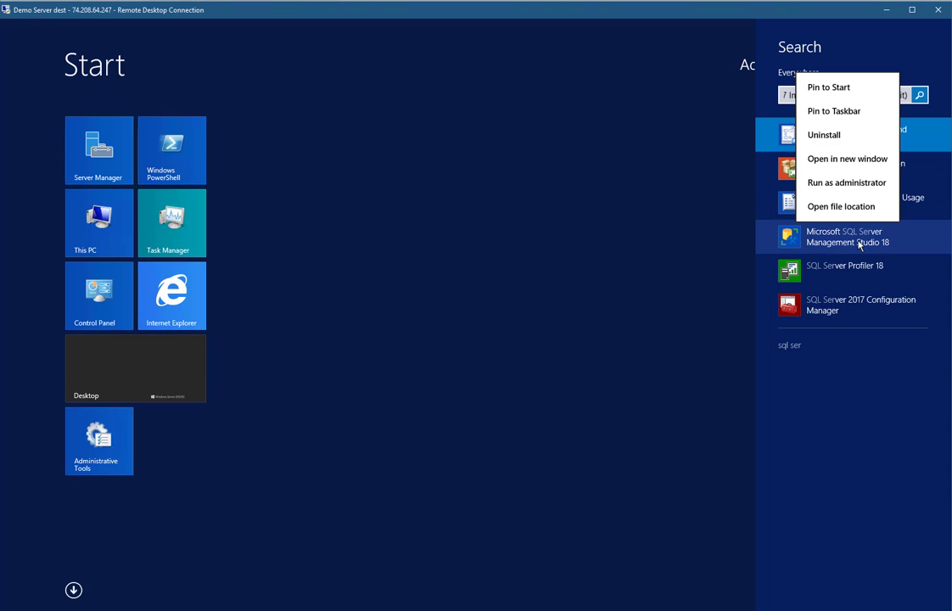
click(846, 87)
click(311, 151)
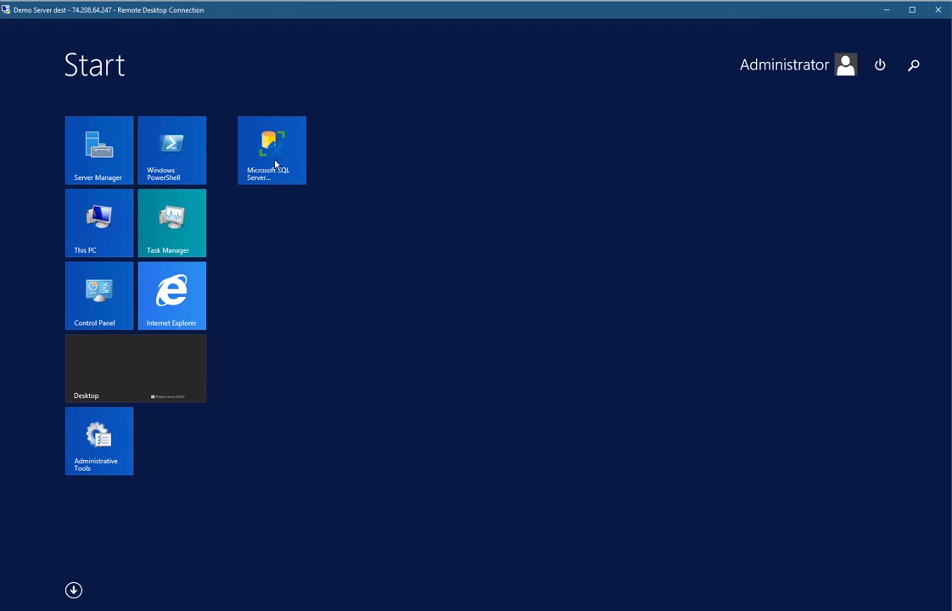
Open Management Studio, connect to the local SQLEXPRESS database engine with Windows Authentication, and expand Databases in a widened Object Explorer
click(259, 167)
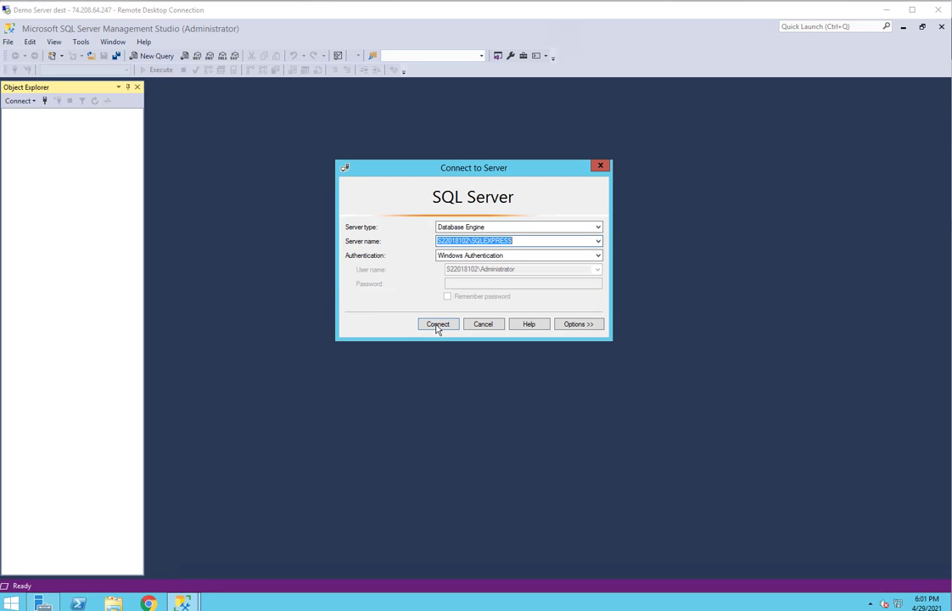
click(436, 324)
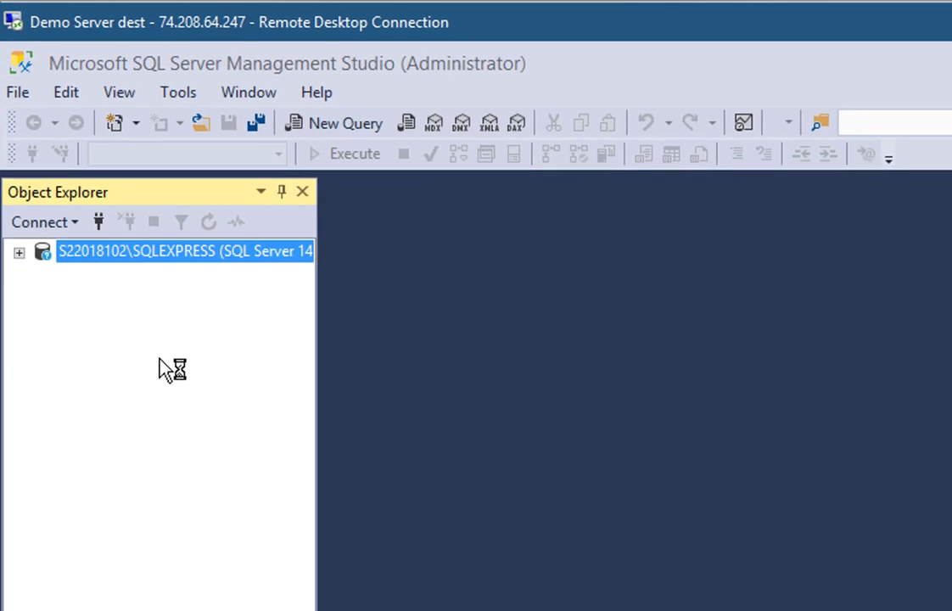
click(42, 275)
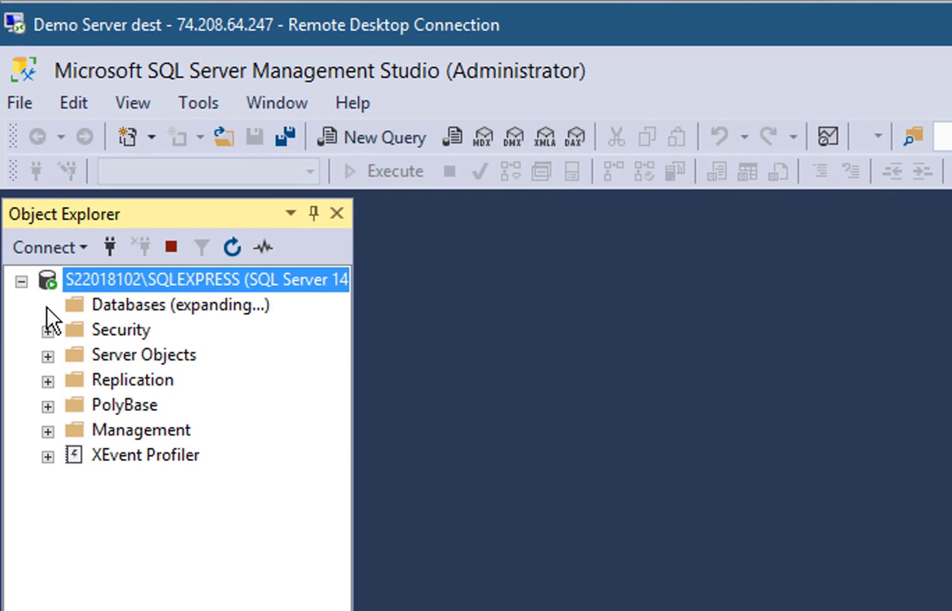
drag(370, 439, 477, 440)
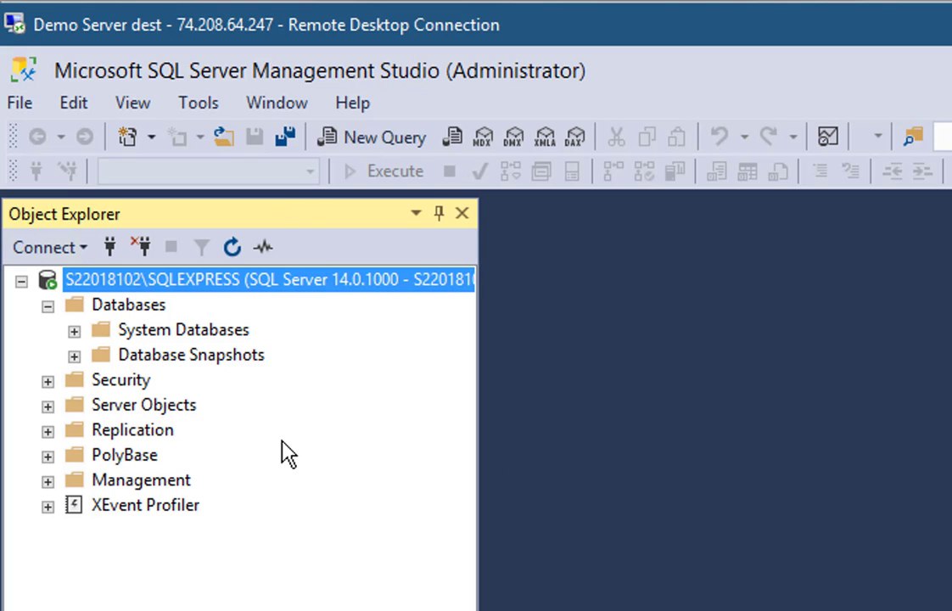
Examine the System Databases and Database Snapshots entries under Databases and close Management Studio
click(139, 306)
click(195, 336)
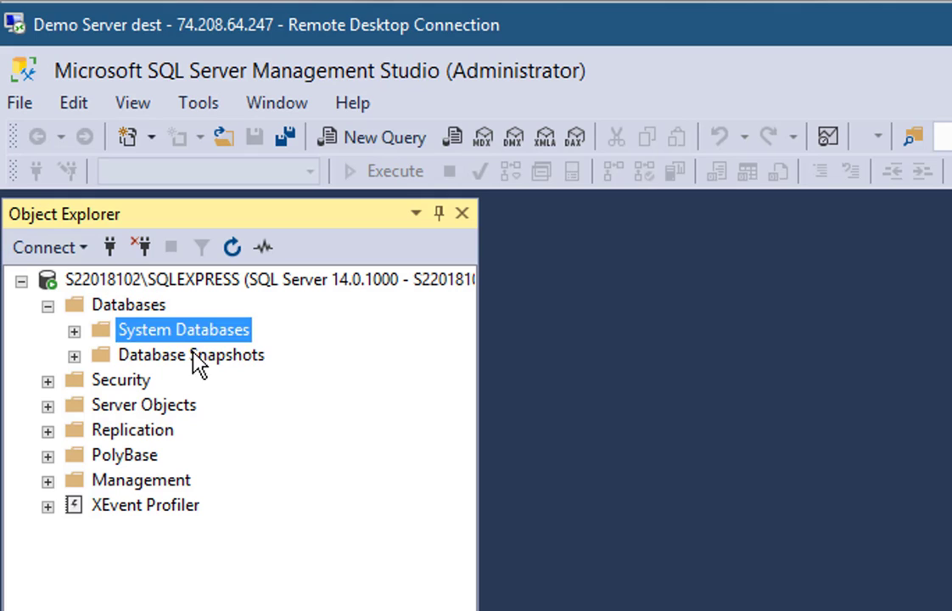
click(198, 360)
click(195, 336)
click(82, 308)
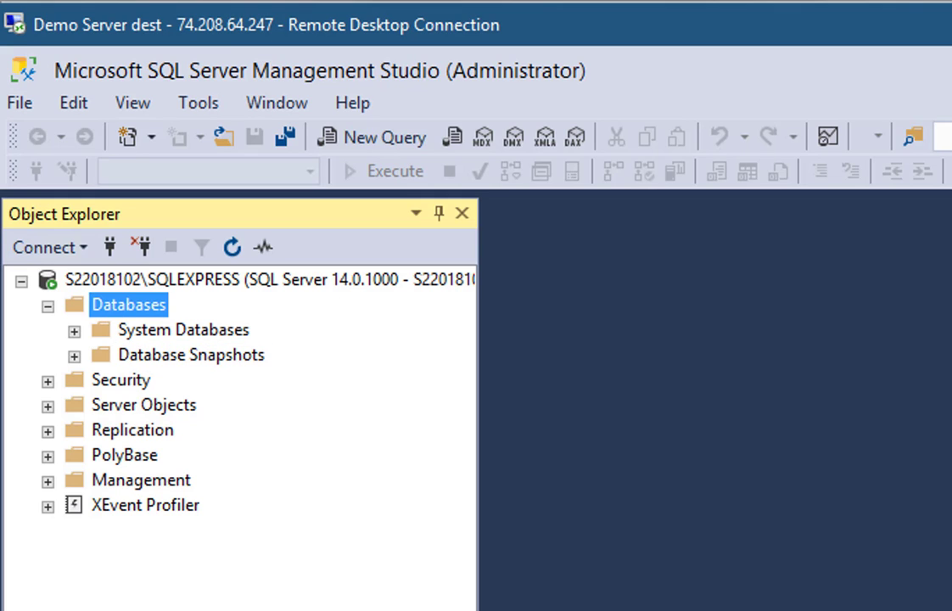
click(945, 31)
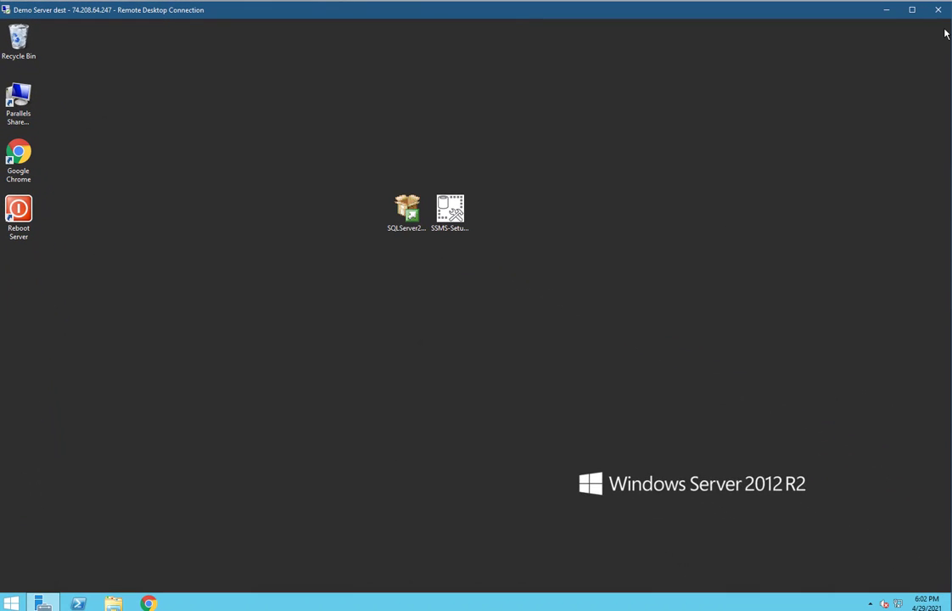